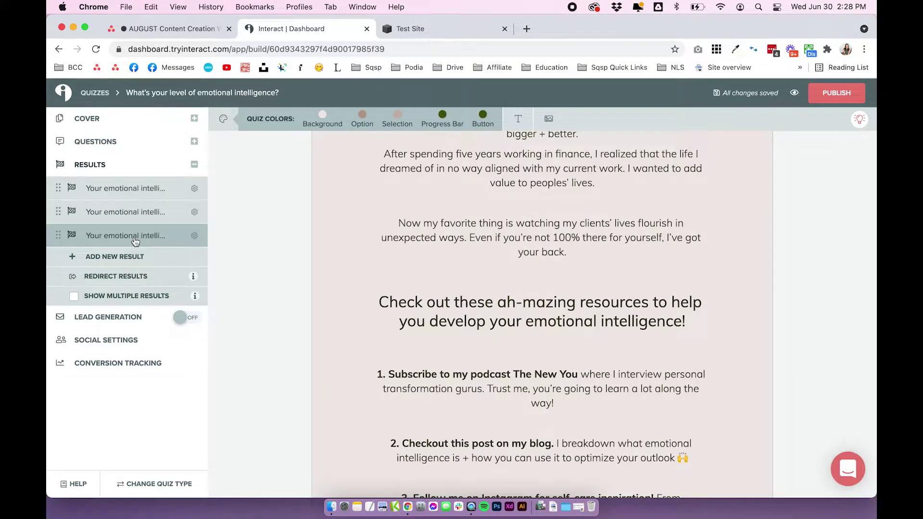
Review the third result of the emotional intelligence quiz and the example Bold + Brave results page down through its website templates.
{"action": "left_click", "coordinate": [135, 237]}
{"action": "scroll", "coordinate": [356, 222], "scroll_direction": "down", "scroll_amount": 10}
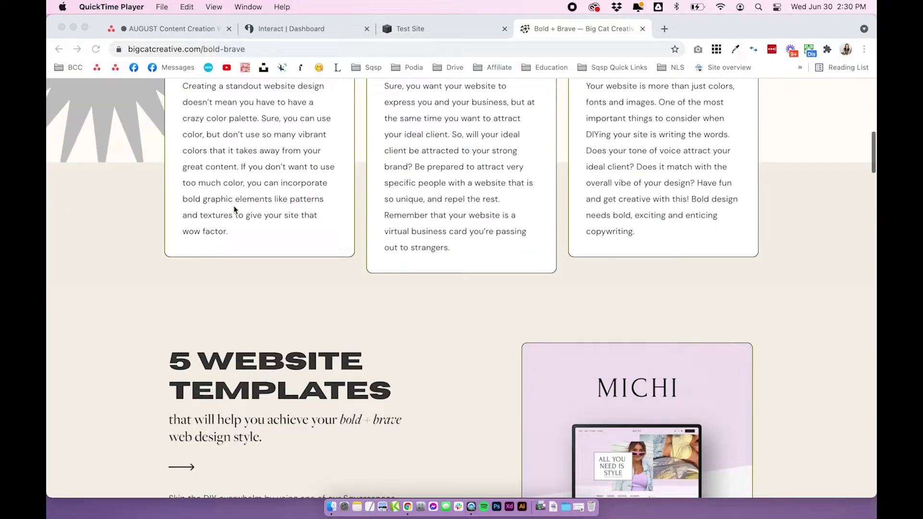
{"action": "scroll", "coordinate": [233, 208], "scroll_direction": "down", "scroll_amount": 5}
{"action": "scroll", "coordinate": [234, 210], "scroll_direction": "down", "scroll_amount": 10}
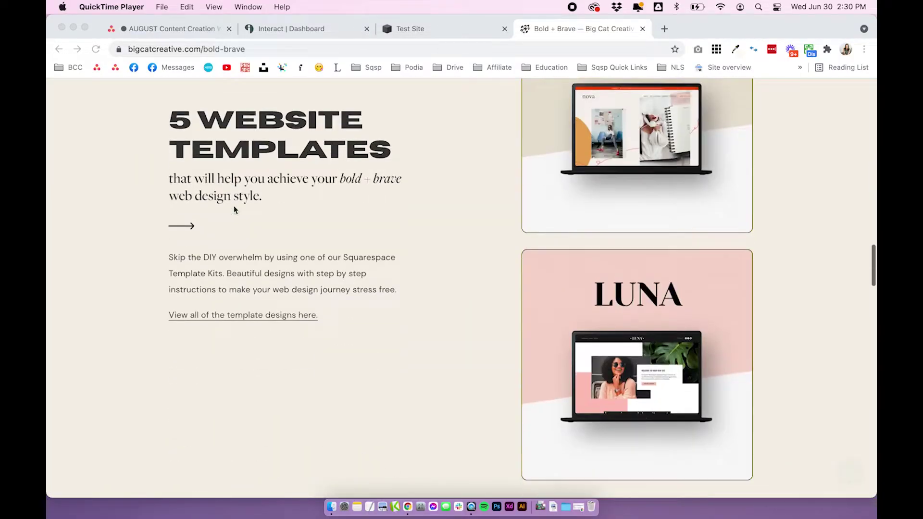
{"action": "scroll", "coordinate": [234, 210], "scroll_direction": "down", "scroll_amount": 15}
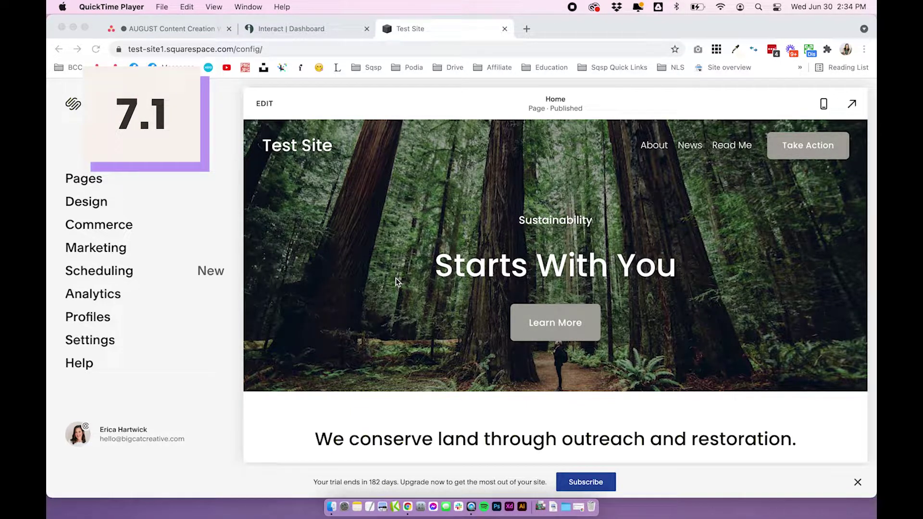
Add a blank page to the Not Linked section of the Test Site, keeping the name New Page.
{"action": "left_click", "coordinate": [120, 174]}
{"action": "left_click", "coordinate": [97, 182]}
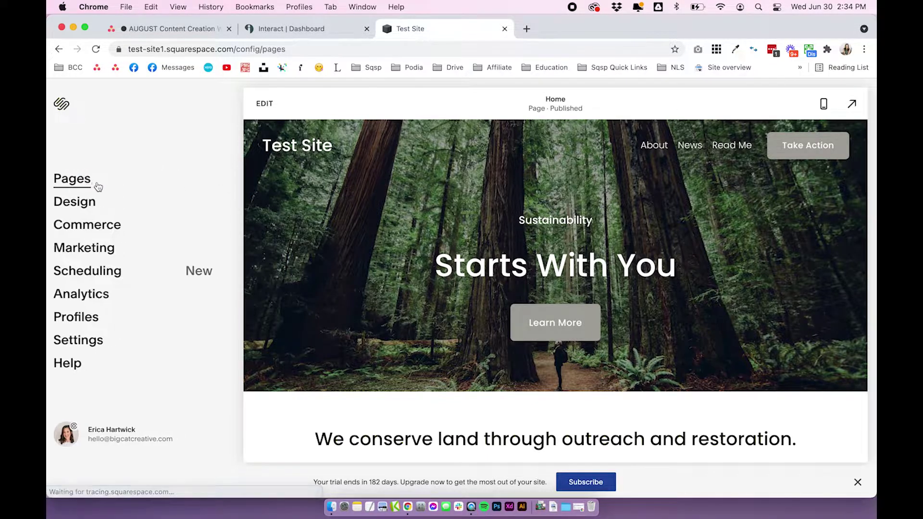
{"action": "scroll", "coordinate": [157, 292], "scroll_direction": "down", "scroll_amount": 5}
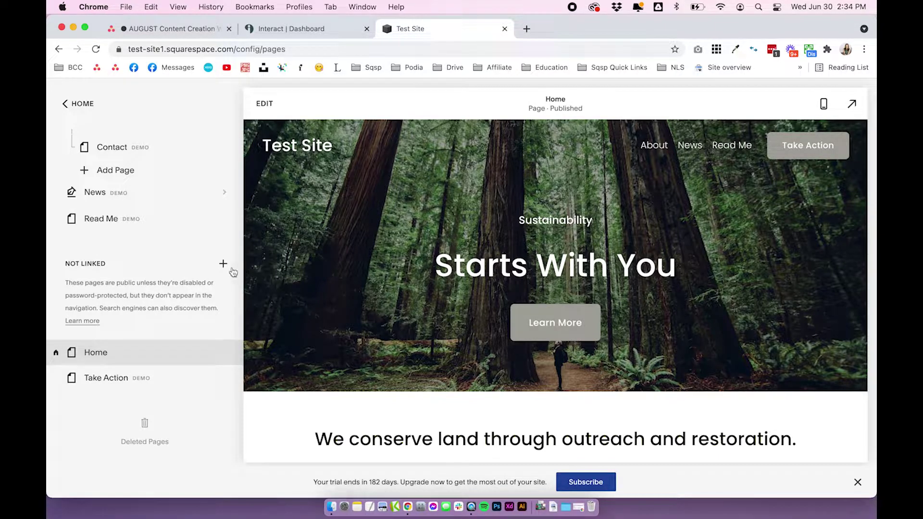
{"action": "left_click", "coordinate": [223, 264]}
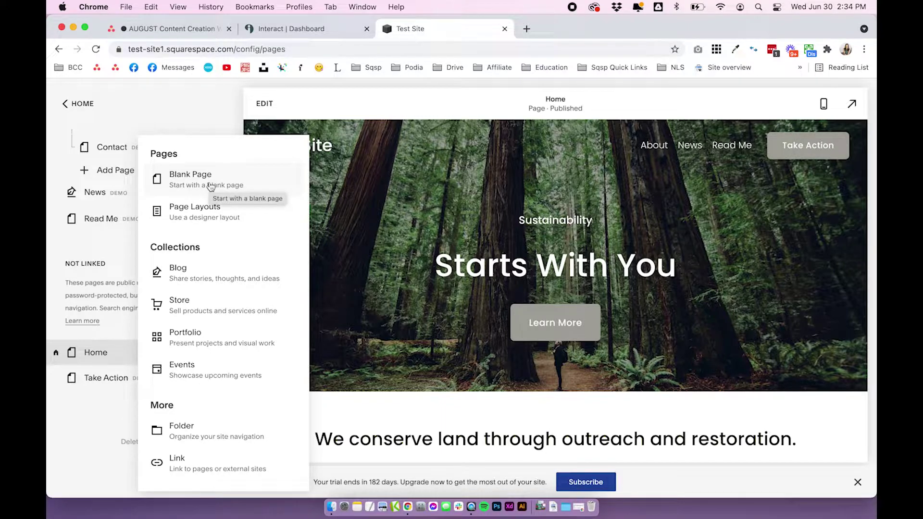
{"action": "left_click", "coordinate": [224, 187]}
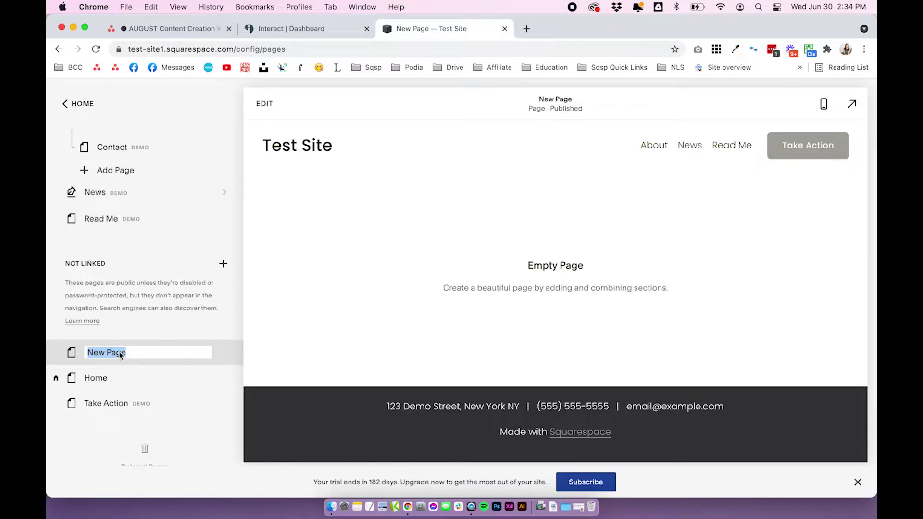
{"action": "left_click_drag", "start_coordinate": [69, 262], "coordinate": [120, 264]}
{"action": "left_click", "coordinate": [122, 264]}
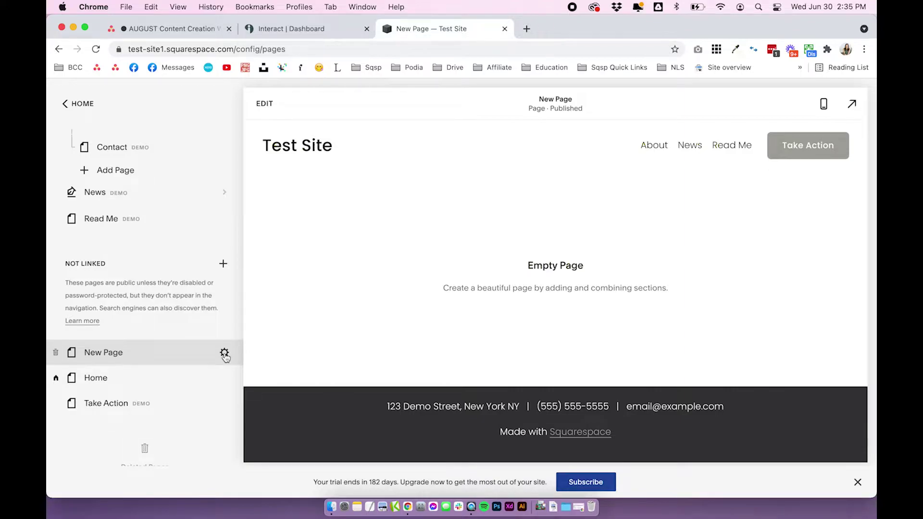
In the new page's settings, set the page title to "results page 1" and copy that title.
{"action": "left_click", "coordinate": [224, 354]}
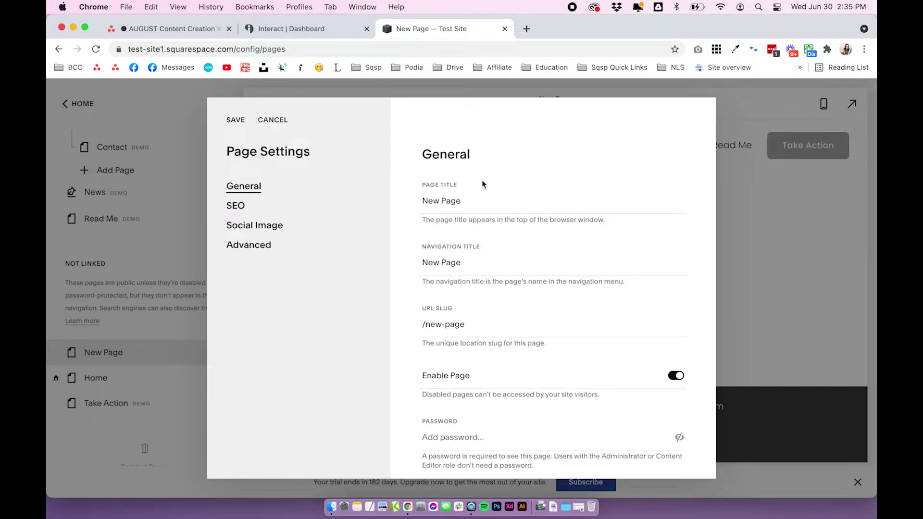
{"action": "triple_click", "coordinate": [475, 205]}
{"action": "type", "text": "results"}
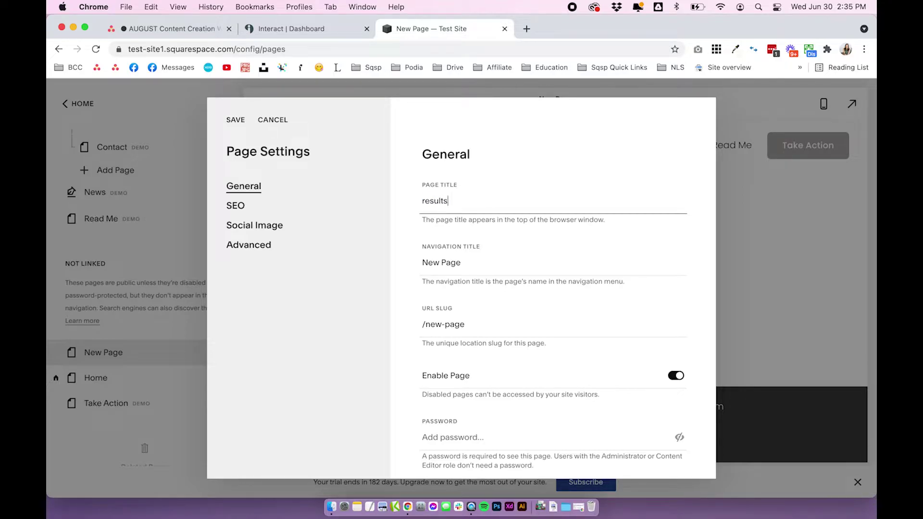
{"action": "type", "text": " page 1"}
{"action": "key", "text": "super+a"}
{"action": "key", "text": "super+c"}
Reuse the copied title for the navigation title "results page 1" and the URL slug /results-page-1.
{"action": "left_click", "coordinate": [480, 263]}
{"action": "key", "text": "super+a"}
{"action": "key", "text": "super+v"}
{"action": "double_click", "coordinate": [476, 323]}
{"action": "key", "text": "super+a"}
{"action": "key", "text": "super+v"}
{"action": "left_click", "coordinate": [421, 329]}
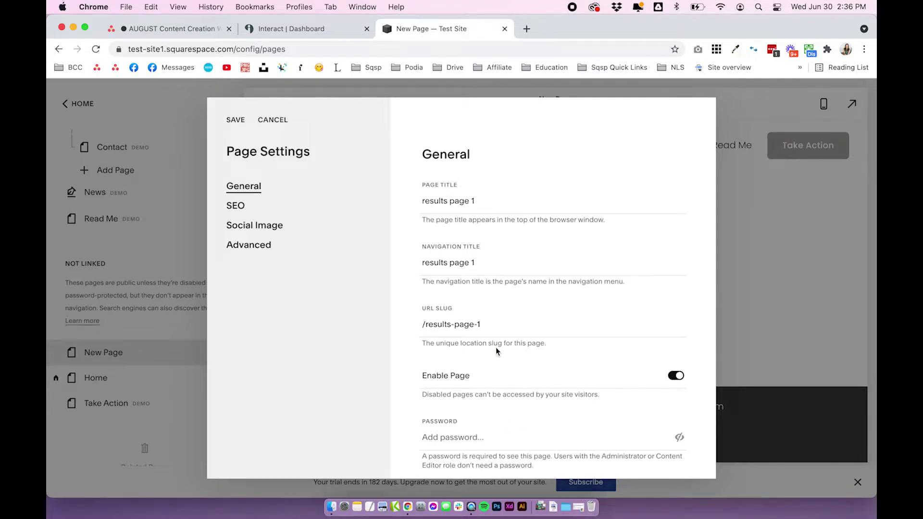
Hide the page from search results in its SEO settings and save the page settings.
{"action": "left_click", "coordinate": [236, 205]}
{"action": "scroll", "coordinate": [439, 447], "scroll_direction": "down", "scroll_amount": 2}
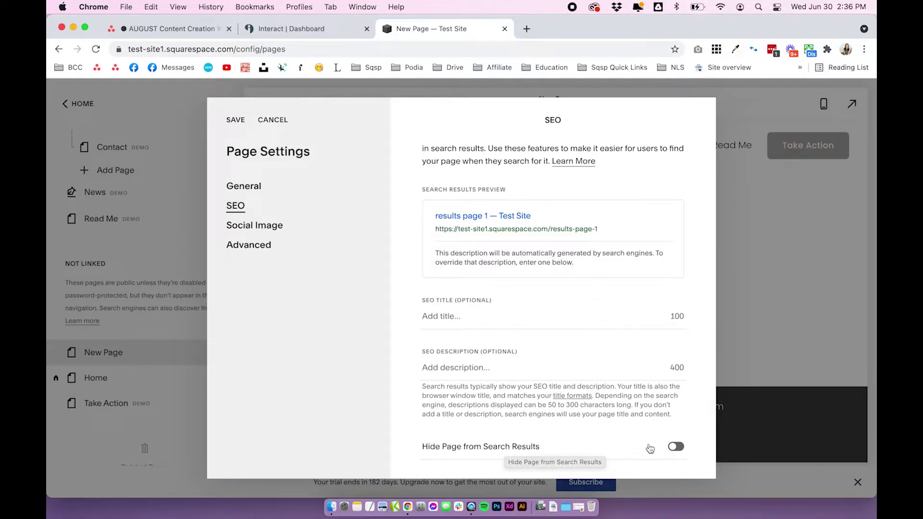
{"action": "left_click", "coordinate": [677, 447]}
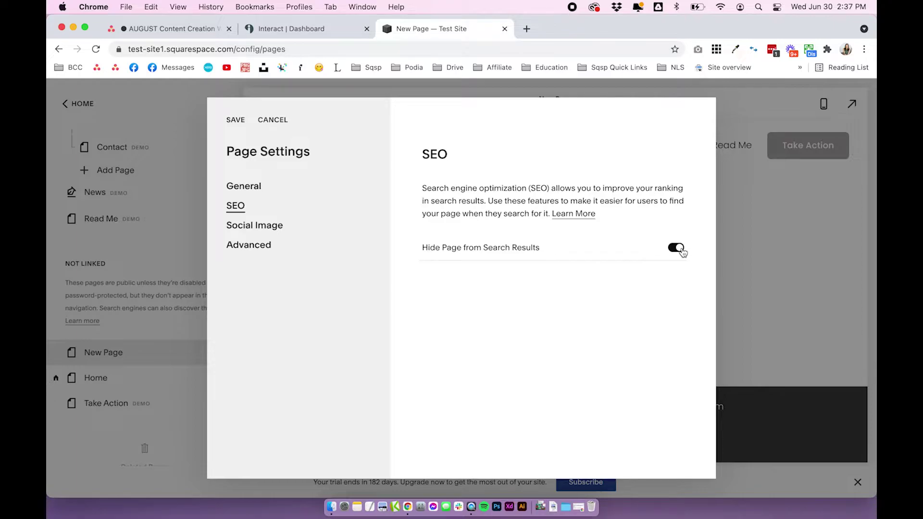
{"action": "left_click", "coordinate": [242, 187]}
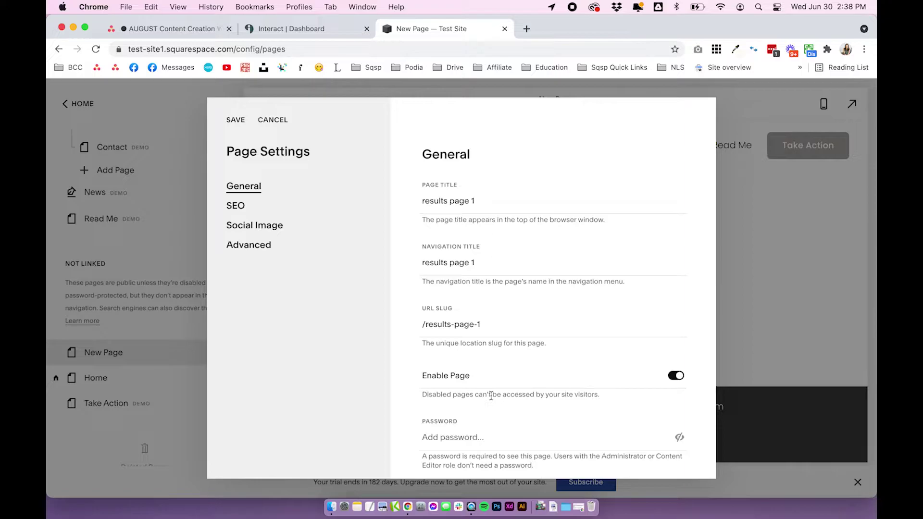
{"action": "left_click", "coordinate": [235, 121]}
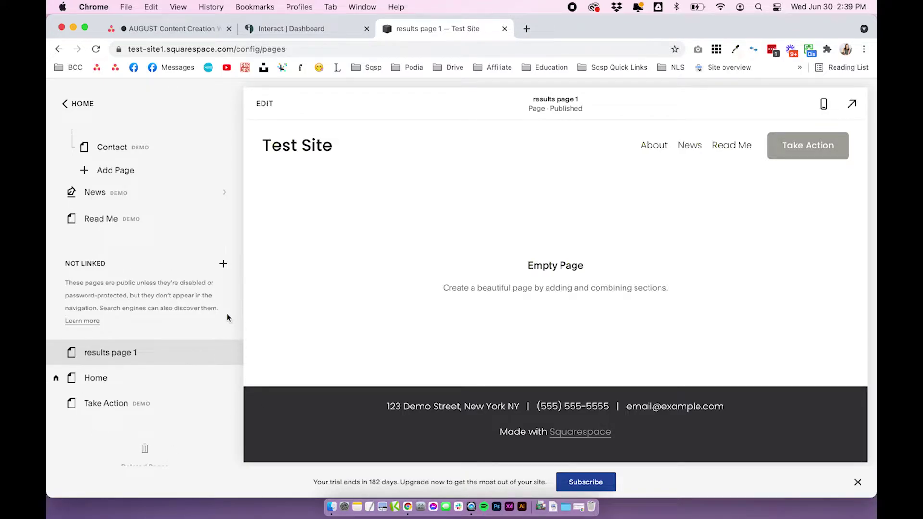
Create a folder named Results in the Not Linked section and move results page 1 into it.
{"action": "left_click", "coordinate": [223, 263]}
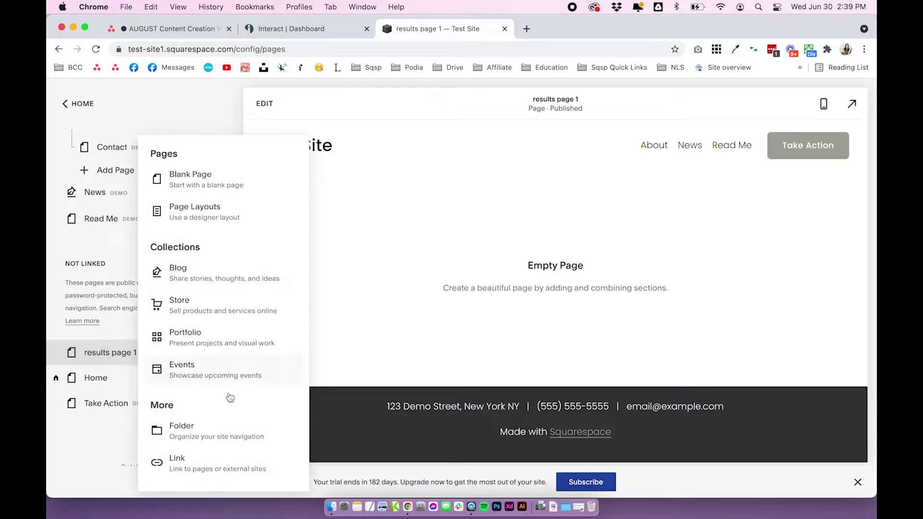
{"action": "left_click", "coordinate": [218, 430]}
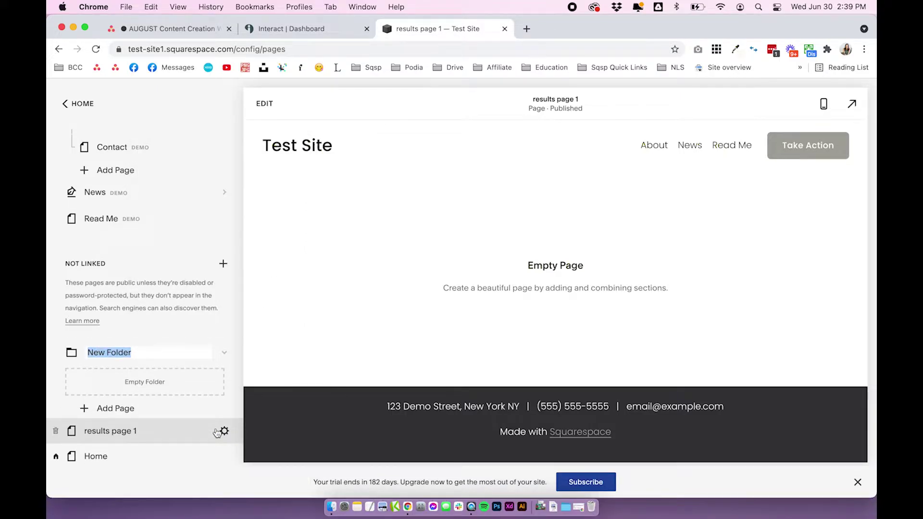
{"action": "type", "text": "Results"}
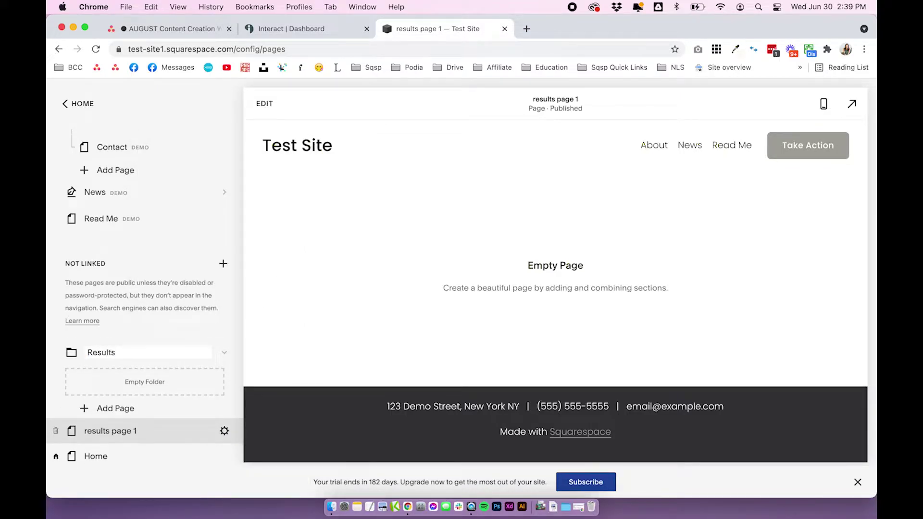
{"action": "left_click", "coordinate": [181, 338]}
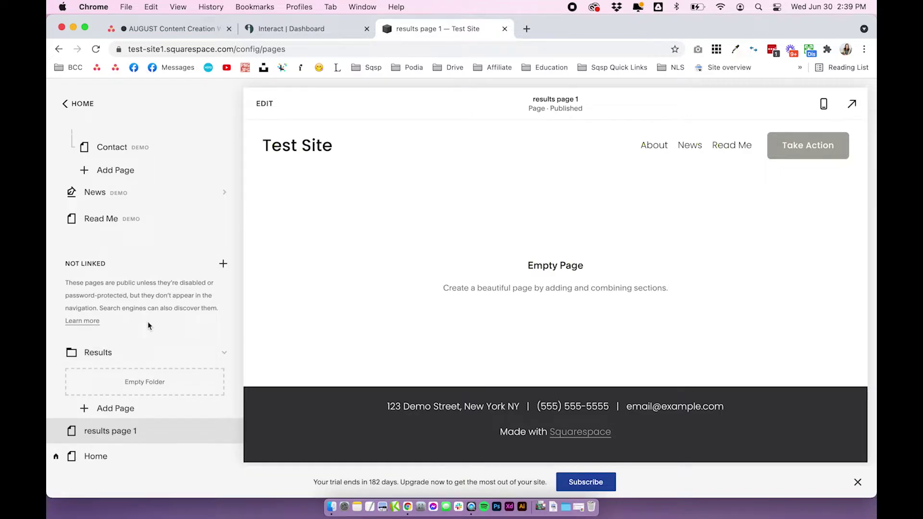
{"action": "left_click_drag", "start_coordinate": [113, 430], "coordinate": [120, 376]}
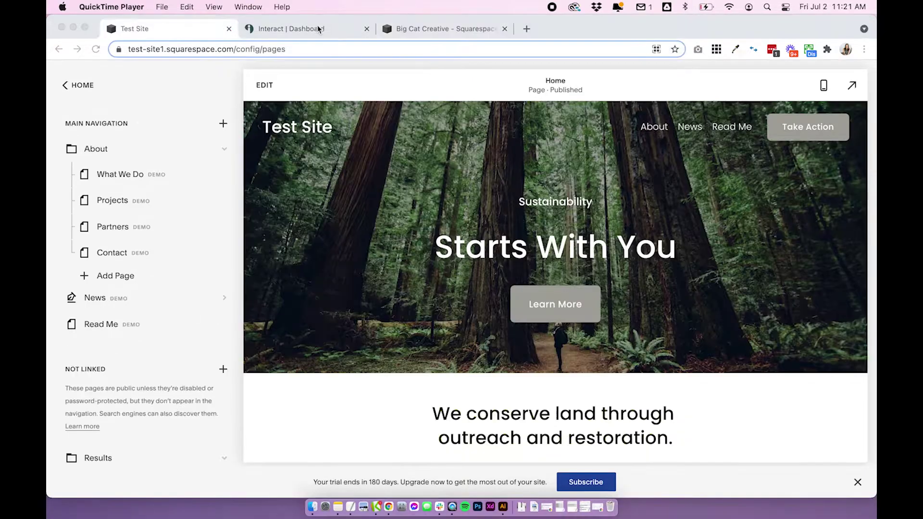
Switch to the Big Cat Creative Squarespace site, disable Ajax Loading in the site styles and save the change.
{"action": "left_click", "coordinate": [308, 29]}
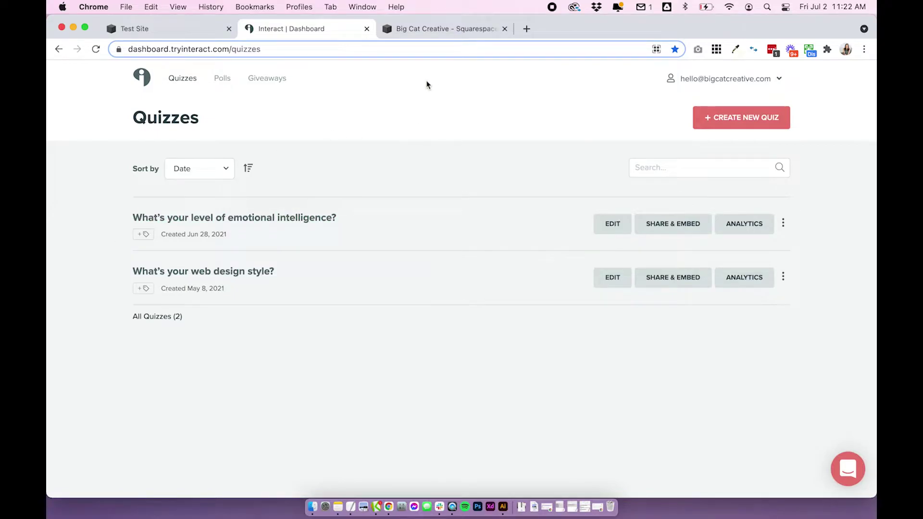
{"action": "left_click", "coordinate": [437, 31]}
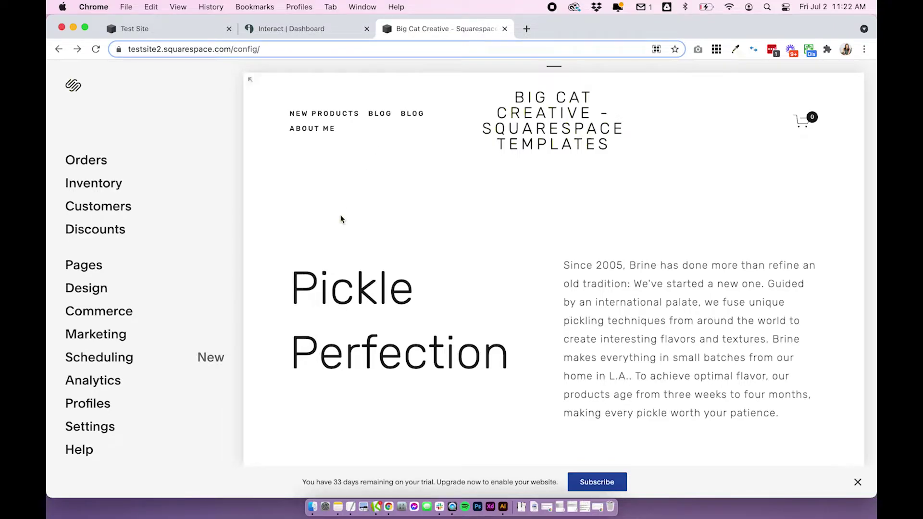
{"action": "scroll", "coordinate": [342, 214], "scroll_direction": "down", "scroll_amount": 1}
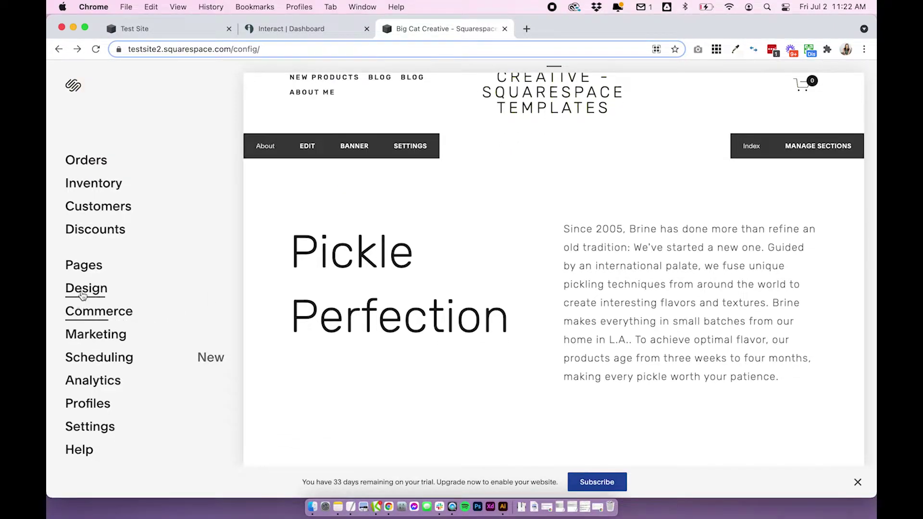
{"action": "left_click", "coordinate": [83, 292]}
{"action": "left_click", "coordinate": [91, 198]}
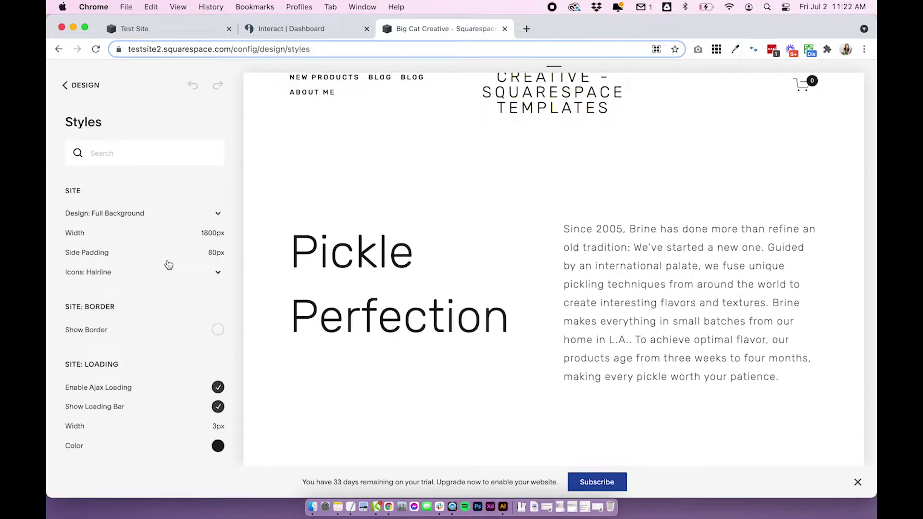
{"action": "scroll", "coordinate": [108, 331], "scroll_direction": "down", "scroll_amount": 3}
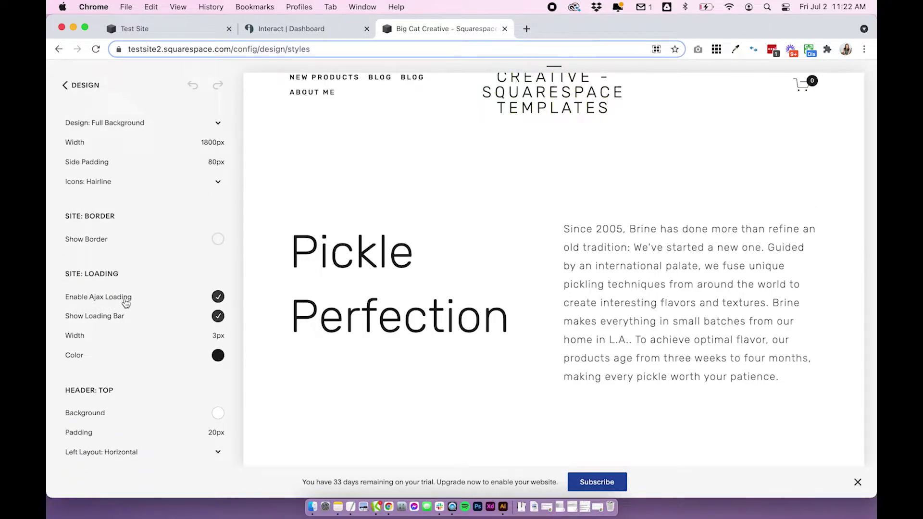
{"action": "scroll", "coordinate": [219, 300], "scroll_direction": "down", "scroll_amount": 1}
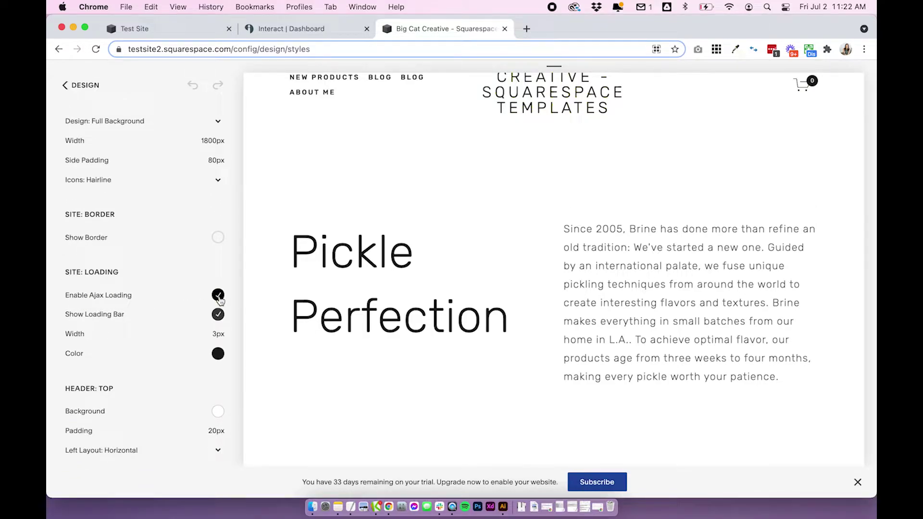
{"action": "left_click", "coordinate": [218, 296]}
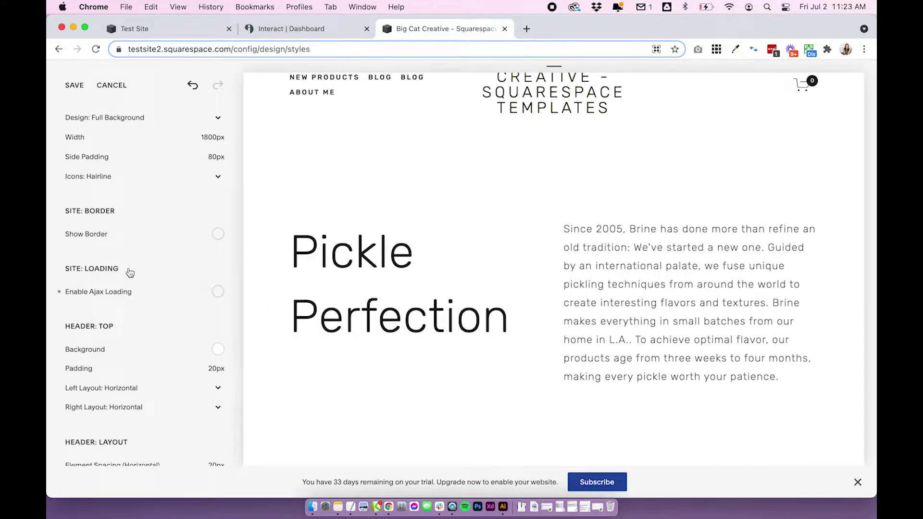
{"action": "scroll", "coordinate": [159, 304], "scroll_direction": "up", "scroll_amount": 1}
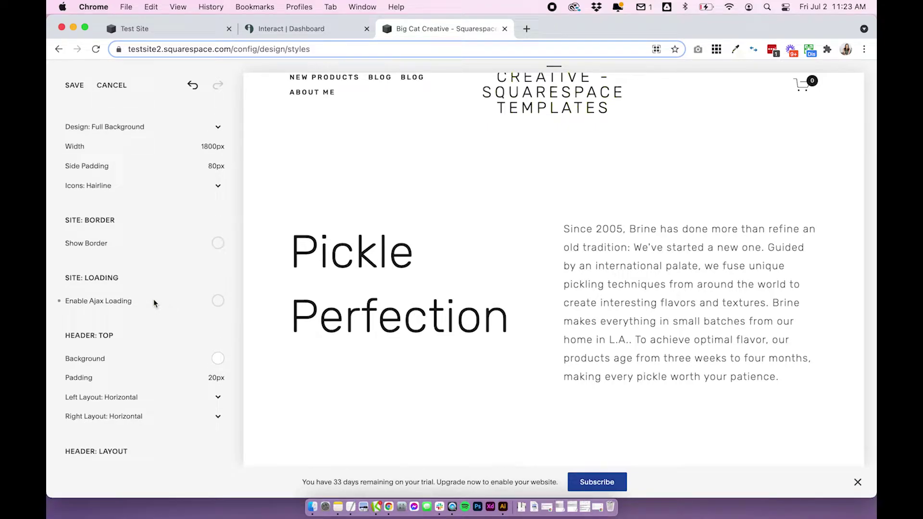
{"action": "left_click", "coordinate": [73, 86]}
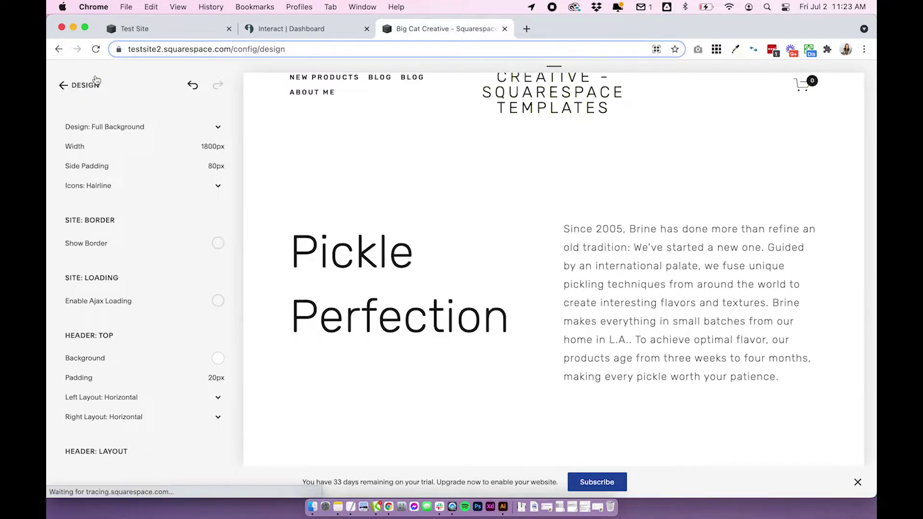
{"action": "left_click", "coordinate": [72, 87]}
In the Interact dashboard, bring up the Javascript embed code and embed options for the "What's your level of emotional intelligence?" quiz.
{"action": "left_click", "coordinate": [322, 29]}
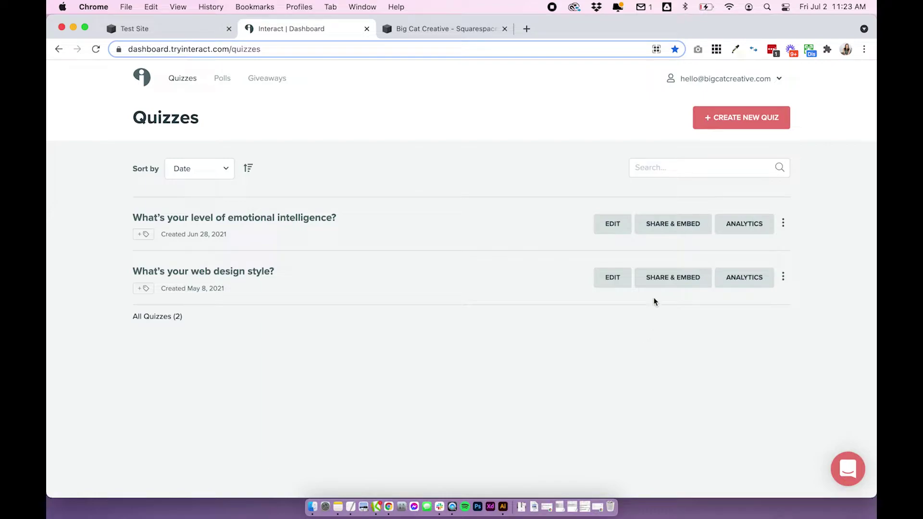
{"action": "left_click", "coordinate": [656, 229]}
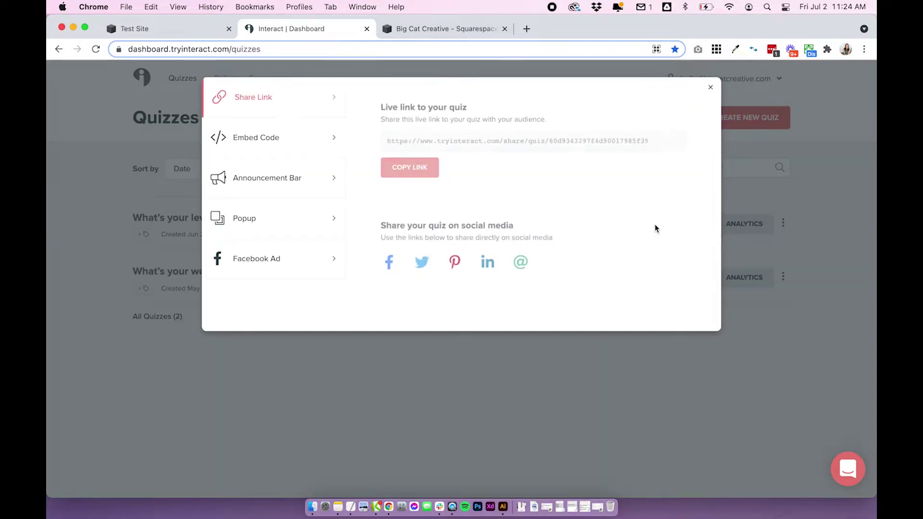
{"action": "left_click", "coordinate": [294, 144]}
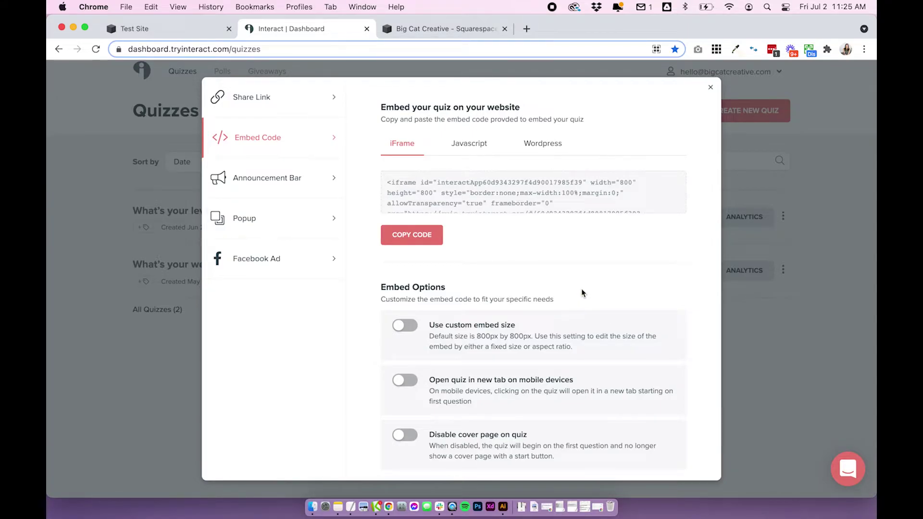
{"action": "scroll", "coordinate": [582, 292], "scroll_direction": "down", "scroll_amount": 2}
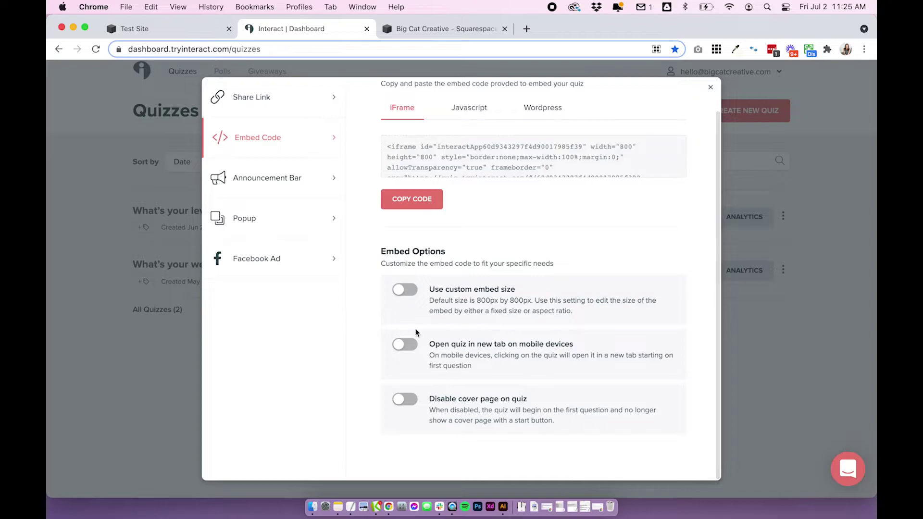
{"action": "left_click", "coordinate": [487, 109]}
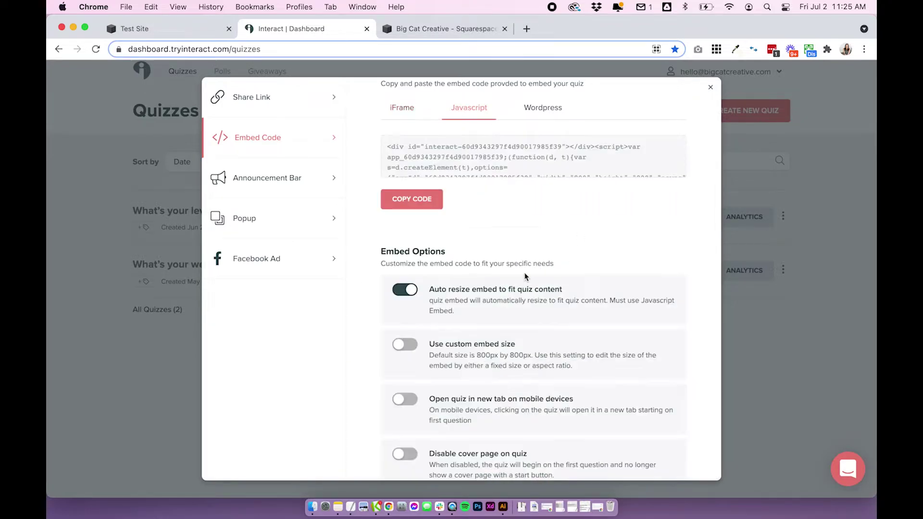
{"action": "scroll", "coordinate": [471, 274], "scroll_direction": "down", "scroll_amount": 3}
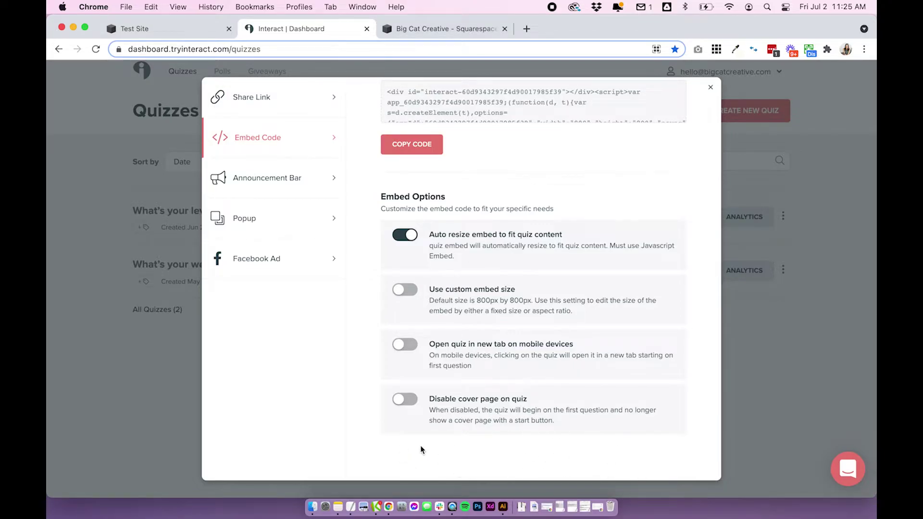
Bring up the Javascript embed code for the "What's your web design style?" quiz and examine its Redirect host page on redirect option.
{"action": "left_click", "coordinate": [772, 399]}
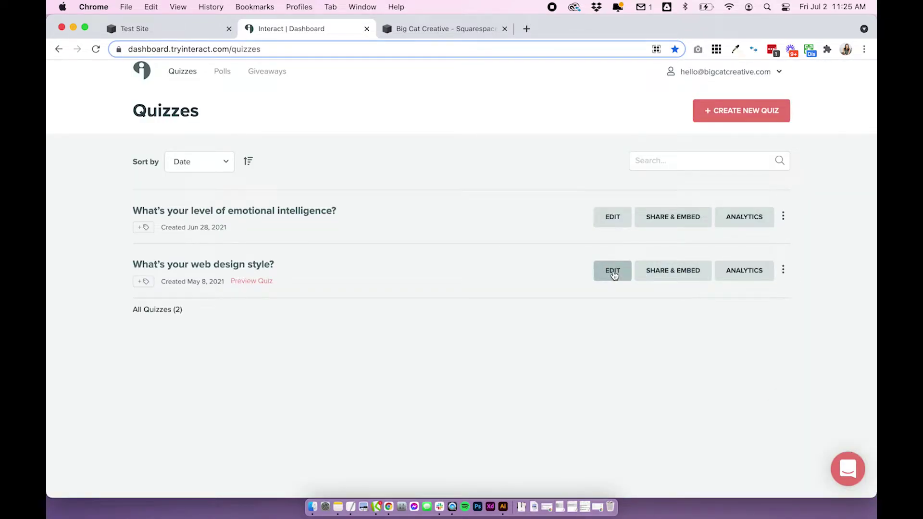
{"action": "left_click", "coordinate": [698, 271]}
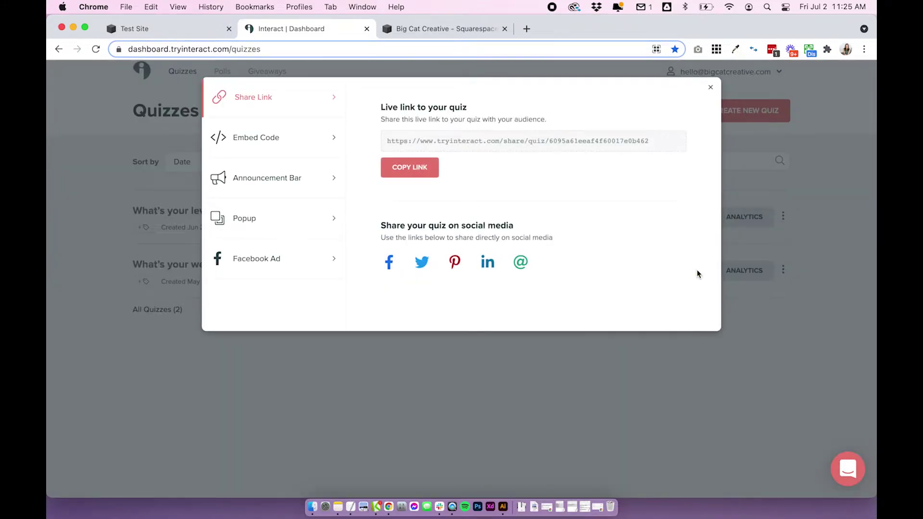
{"action": "left_click", "coordinate": [345, 139]}
{"action": "left_click", "coordinate": [469, 142]}
{"action": "scroll", "coordinate": [545, 275], "scroll_direction": "down", "scroll_amount": 5}
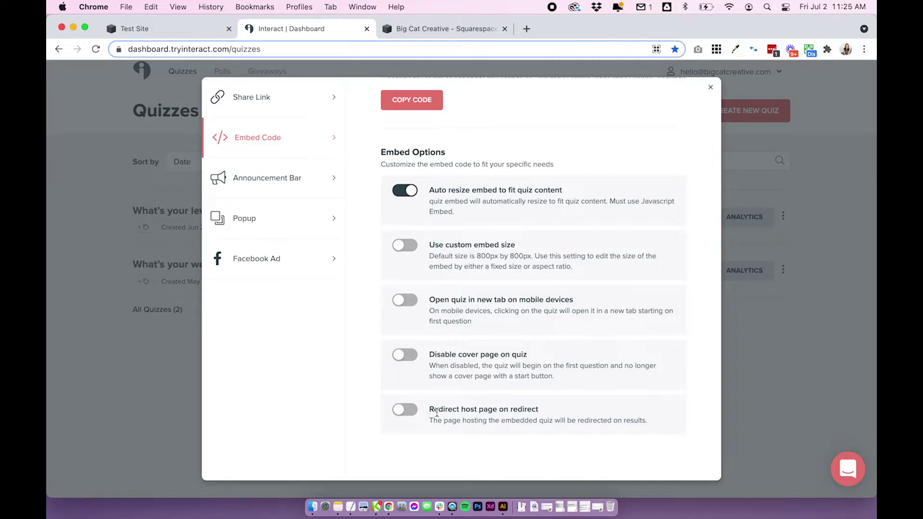
{"action": "left_click_drag", "start_coordinate": [429, 409], "coordinate": [555, 414]}
{"action": "left_click", "coordinate": [555, 414]}
{"action": "scroll", "coordinate": [410, 414], "scroll_direction": "up", "scroll_amount": 5}
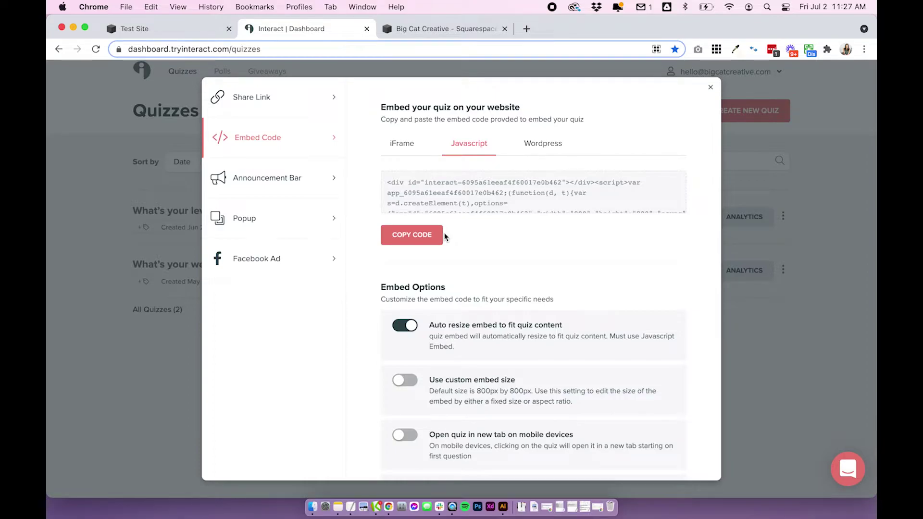
{"action": "left_click", "coordinate": [814, 185]}
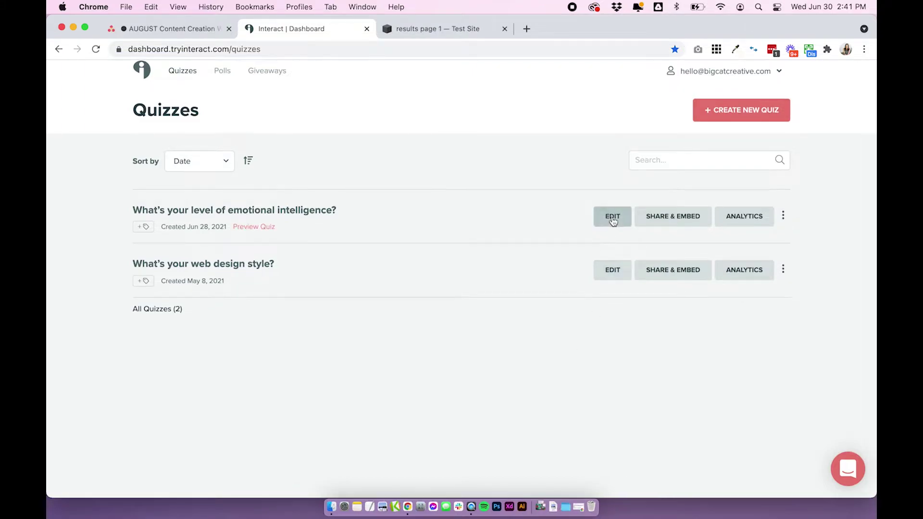
Open the "What's your level of emotional intelligence?" quiz for editing and enable redirection for all of its results.
{"action": "left_click", "coordinate": [612, 216]}
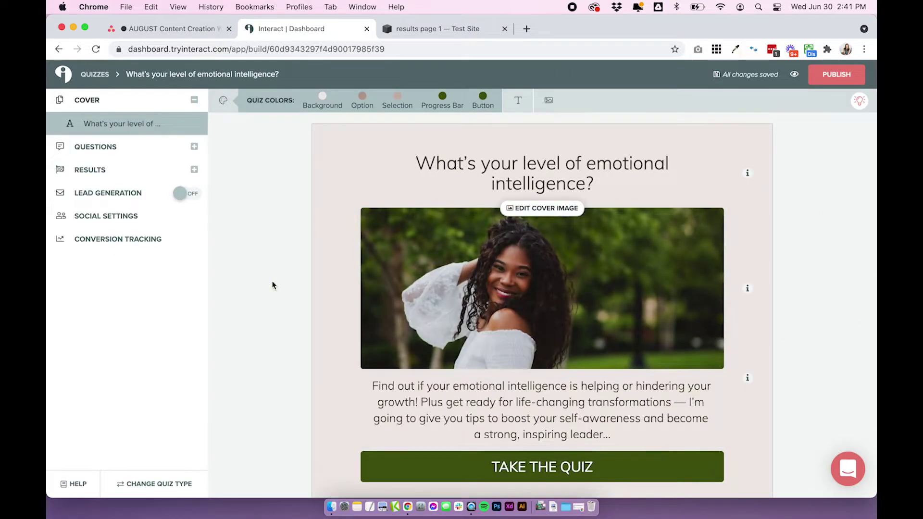
{"action": "left_click", "coordinate": [87, 171]}
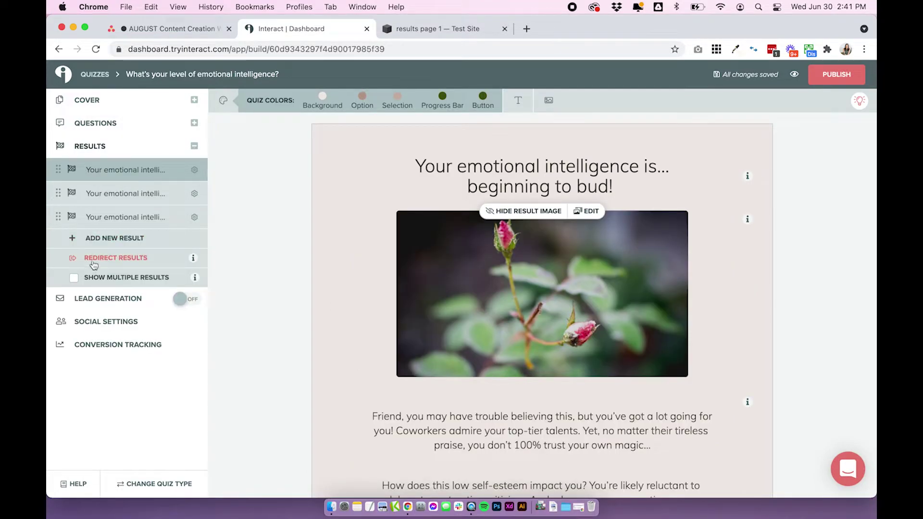
{"action": "left_click", "coordinate": [137, 258]}
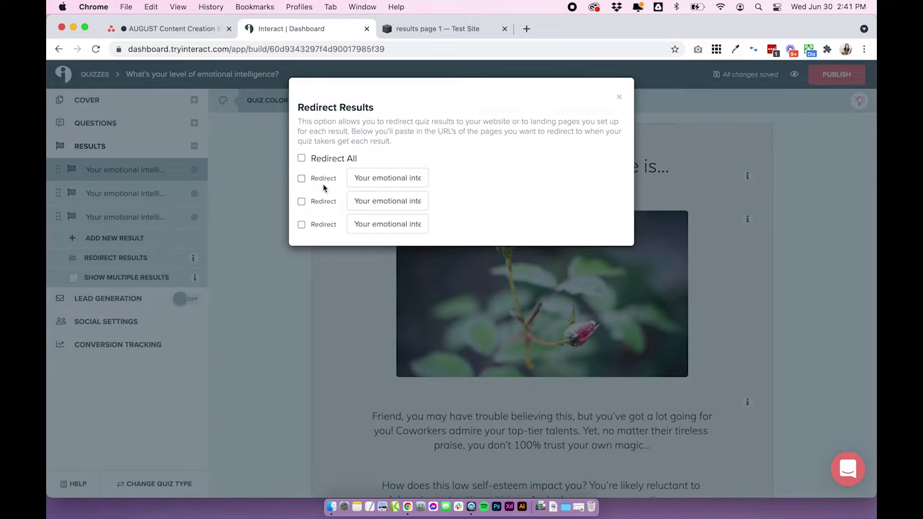
{"action": "left_click", "coordinate": [301, 159]}
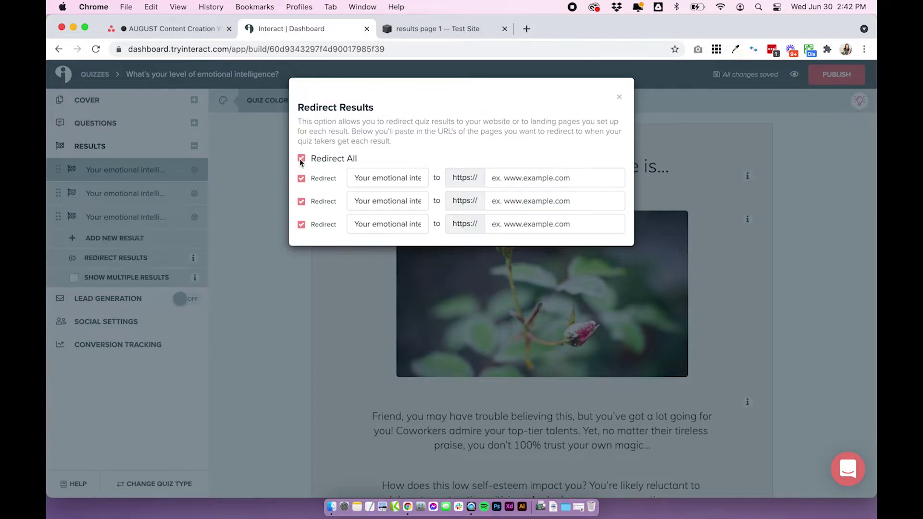
{"action": "left_click", "coordinate": [301, 178]}
{"action": "left_click", "coordinate": [301, 179]}
{"action": "left_click", "coordinate": [301, 201]}
{"action": "left_click", "coordinate": [301, 202]}
Read the full titles of the first two results in the Redirect Results settings.
{"action": "left_click", "coordinate": [358, 179]}
{"action": "left_click_drag", "start_coordinate": [376, 177], "coordinate": [504, 175]}
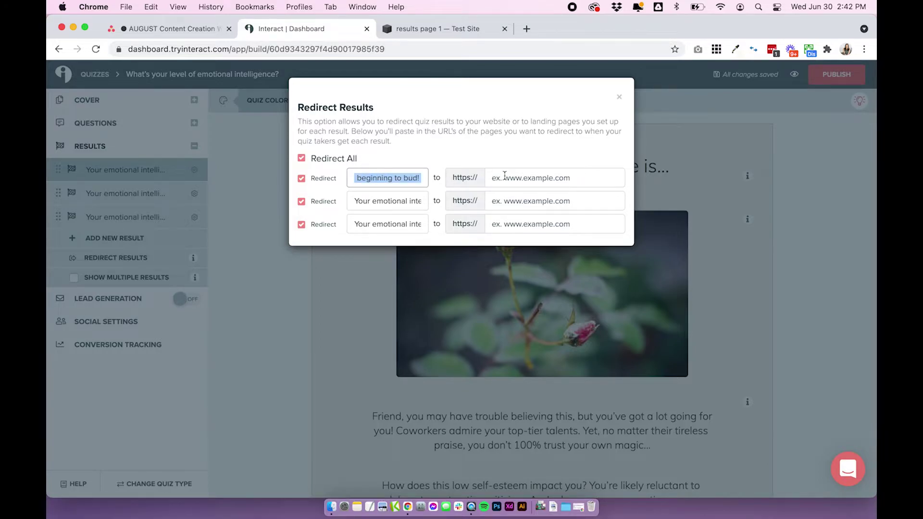
{"action": "left_click", "coordinate": [394, 201]}
{"action": "left_click_drag", "start_coordinate": [394, 201], "coordinate": [516, 198]}
{"action": "left_click", "coordinate": [409, 179]}
{"action": "left_click", "coordinate": [553, 177]}
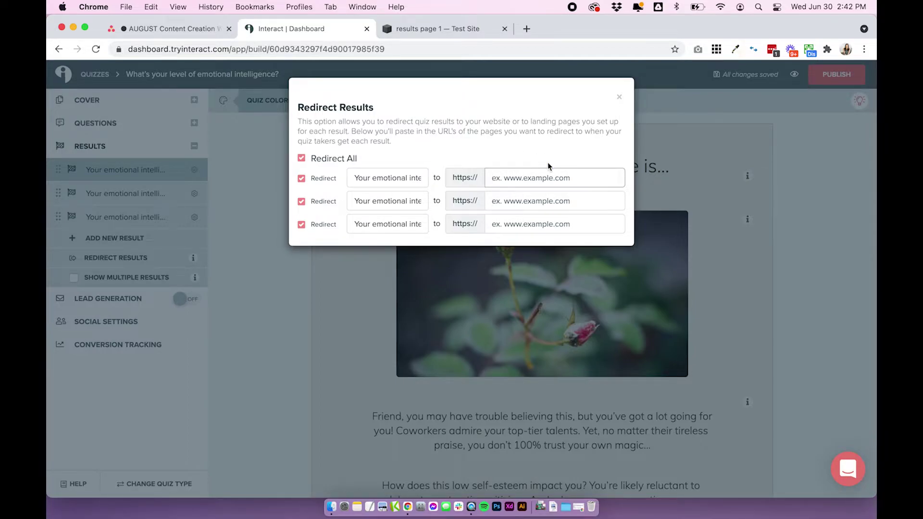
Switch to the Squarespace Test Site and copy the URL slug of results page 1 from its page settings.
{"action": "left_click", "coordinate": [438, 30]}
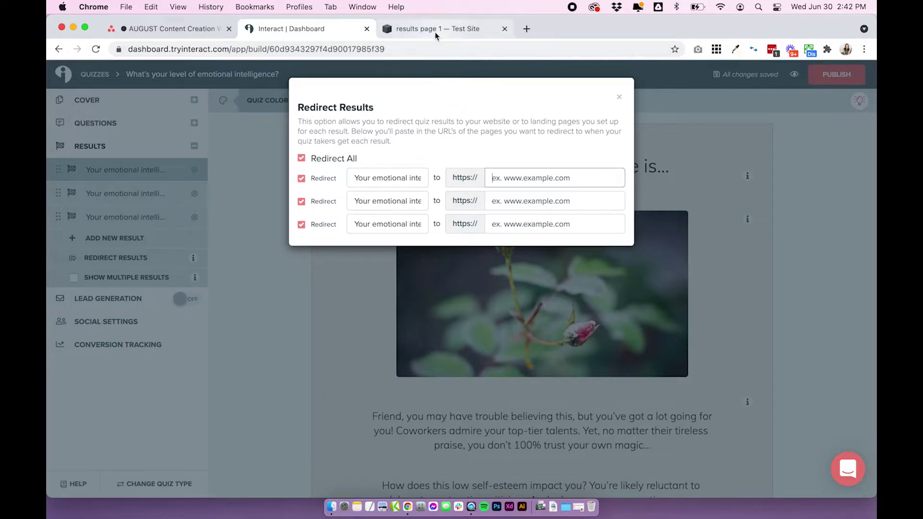
{"action": "mouse_move", "coordinate": [224, 360]}
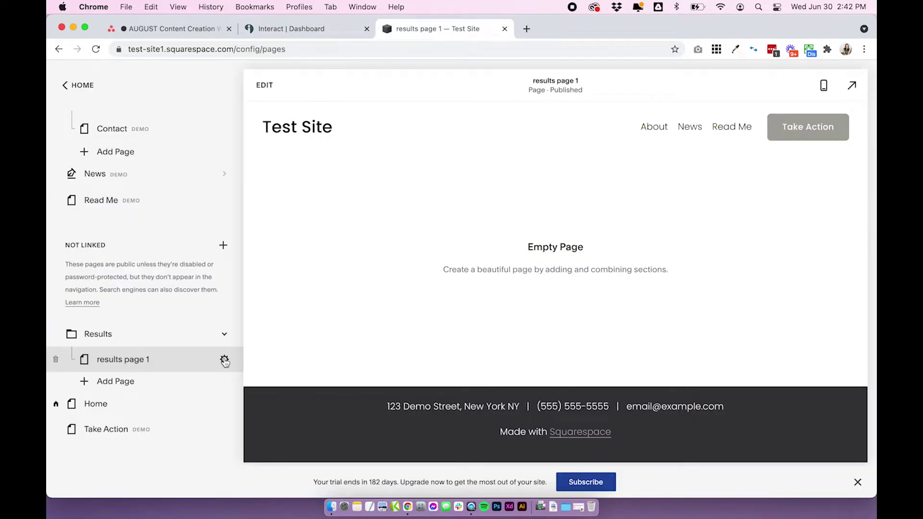
{"action": "left_click", "coordinate": [224, 361]}
{"action": "left_click_drag", "start_coordinate": [424, 311], "coordinate": [504, 309]}
{"action": "key", "text": "cmd+c"}
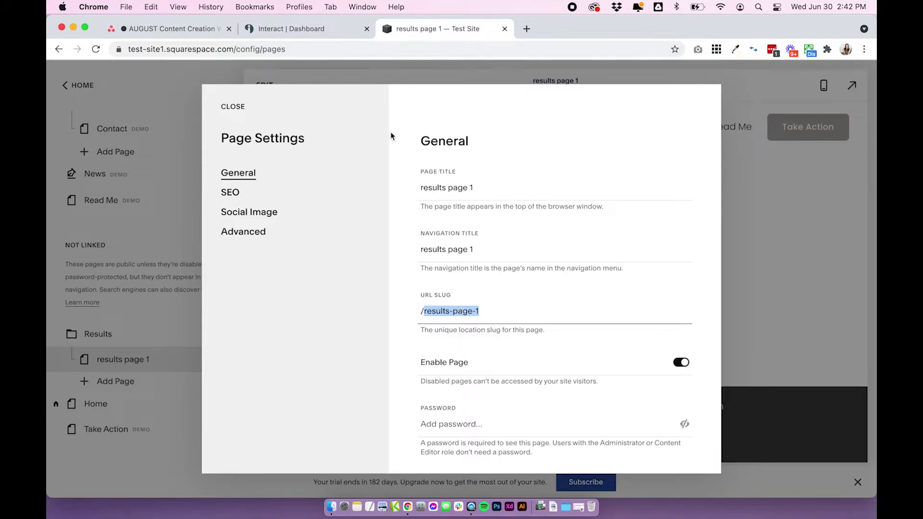
{"action": "left_click", "coordinate": [312, 27]}
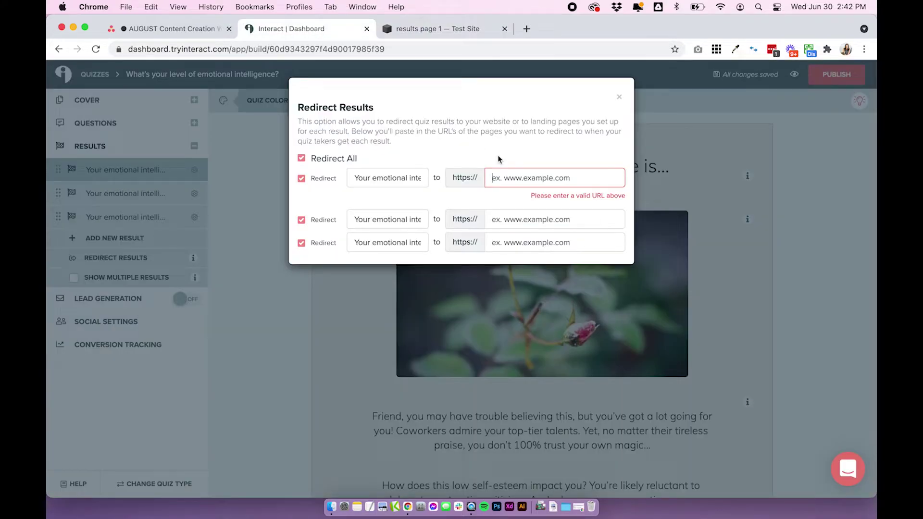
{"action": "type", "text": "www.bigcatcreative.c"}
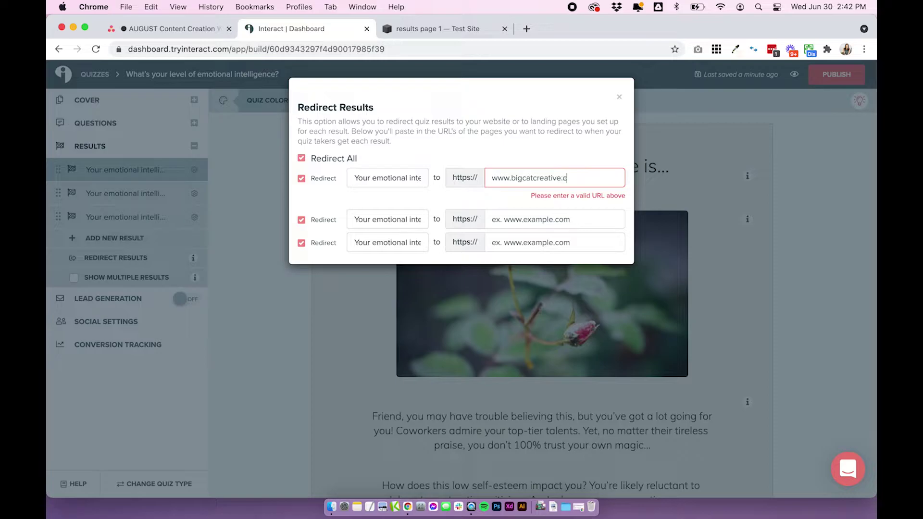
{"action": "type", "text": "om/"}
{"action": "key", "text": "cmd+v"}
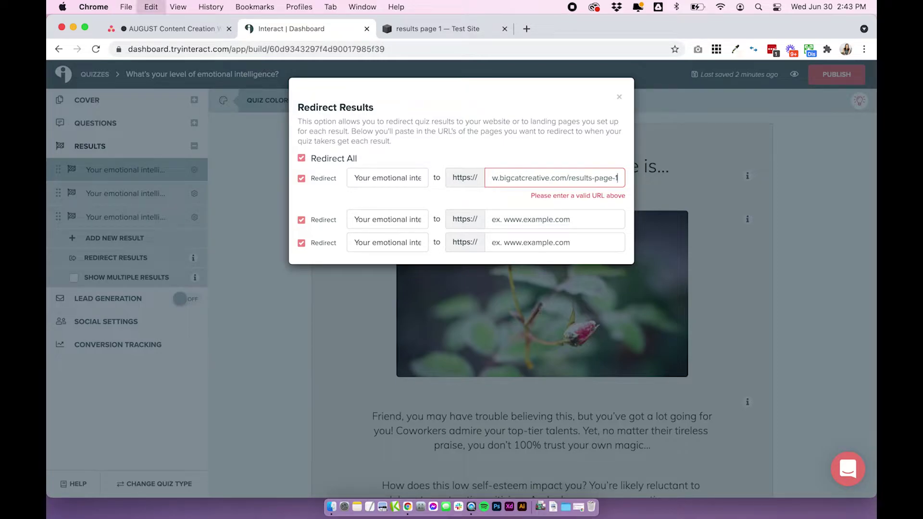
{"action": "left_click", "coordinate": [490, 30]}
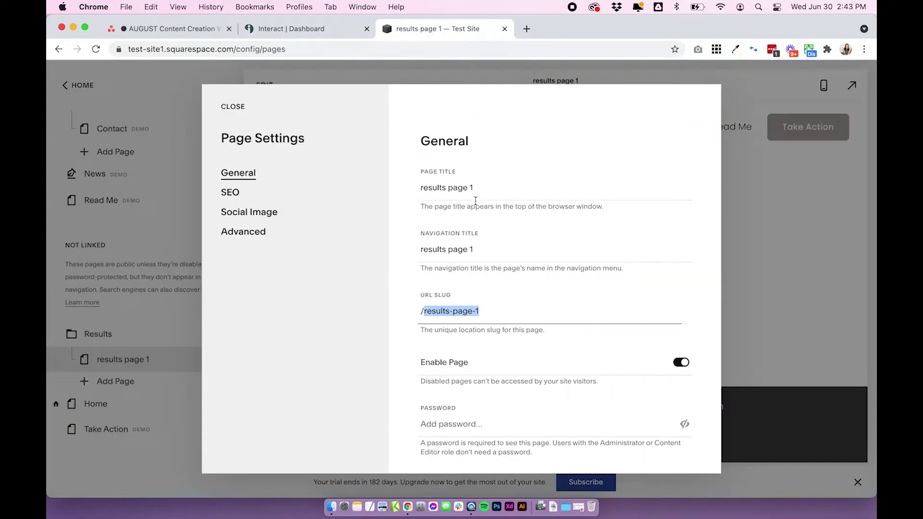
{"action": "left_click", "coordinate": [333, 34]}
{"action": "left_click_drag", "start_coordinate": [502, 179], "coordinate": [678, 177]}
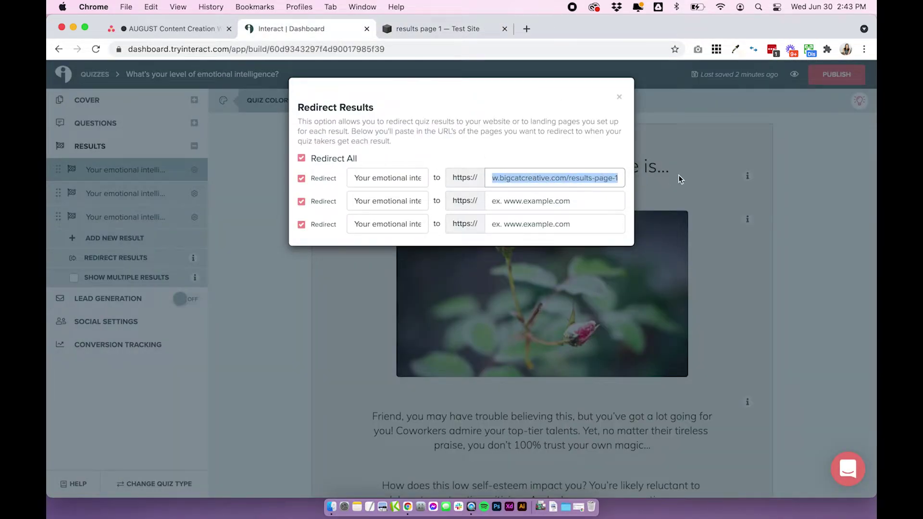
{"action": "left_click", "coordinate": [679, 179]}
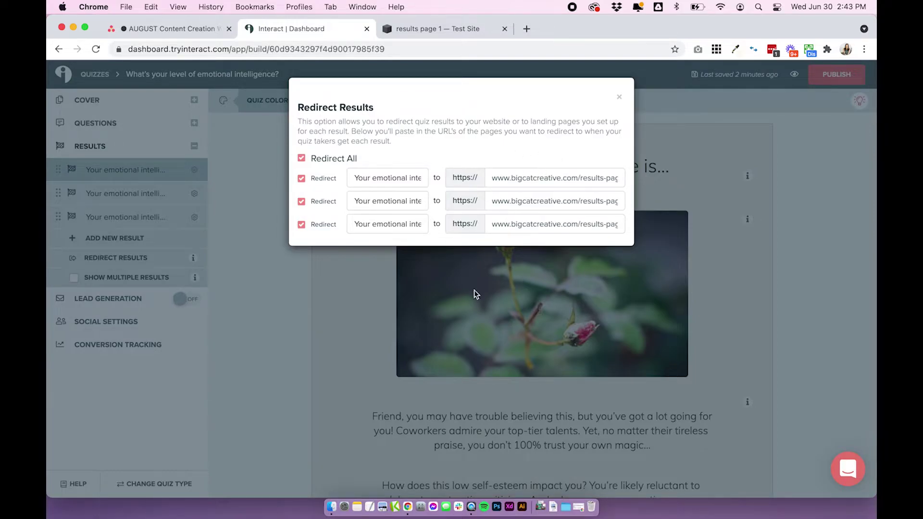
{"action": "left_click", "coordinate": [264, 296]}
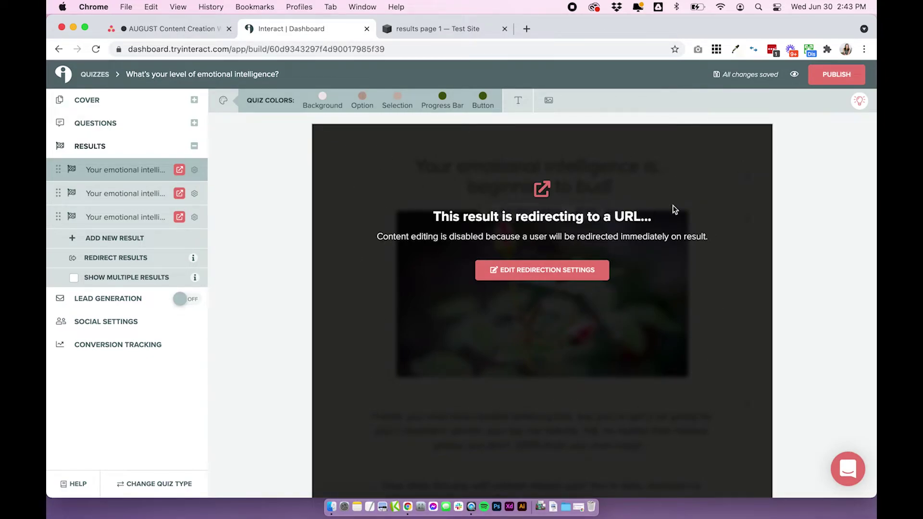
{"action": "left_click", "coordinate": [826, 76]}
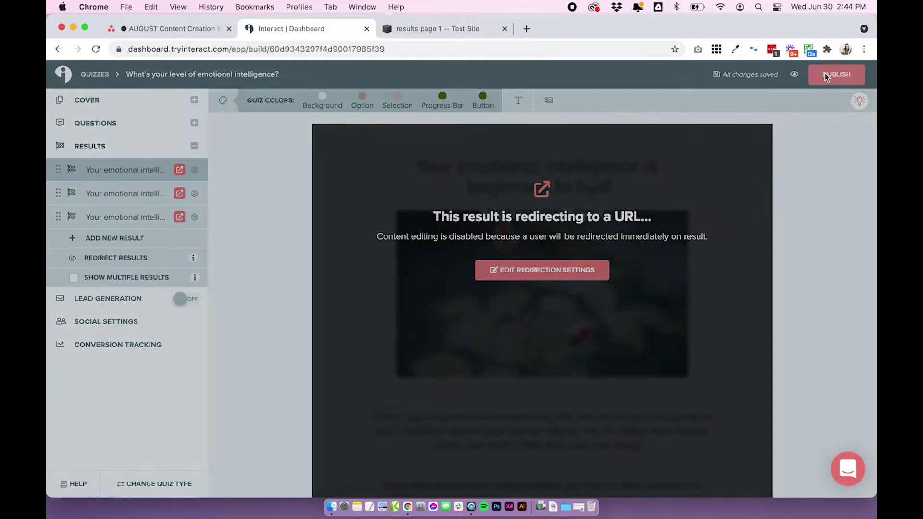
{"action": "left_click", "coordinate": [465, 194]}
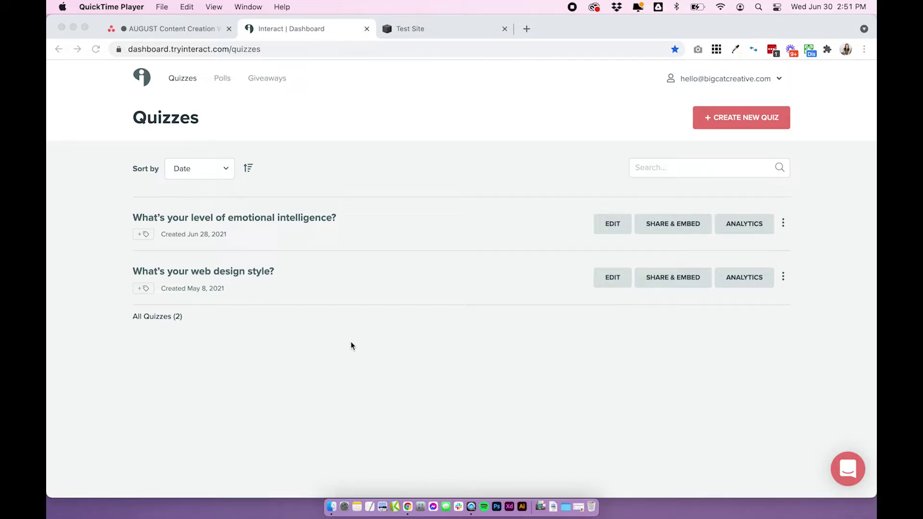
From the quiz list, bring up the Javascript embed code and embed options for the "What's your level of emotional intelligence?" quiz.
{"action": "left_click", "coordinate": [356, 356]}
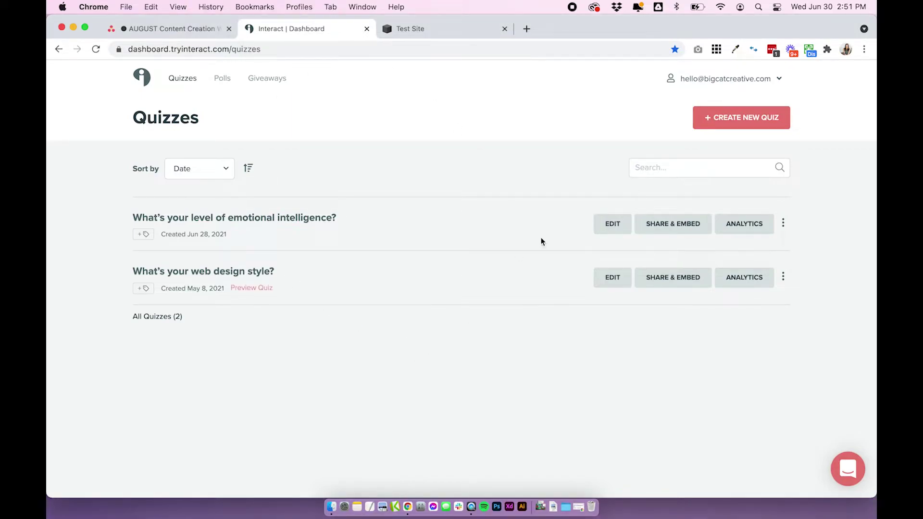
{"action": "left_click", "coordinate": [689, 229]}
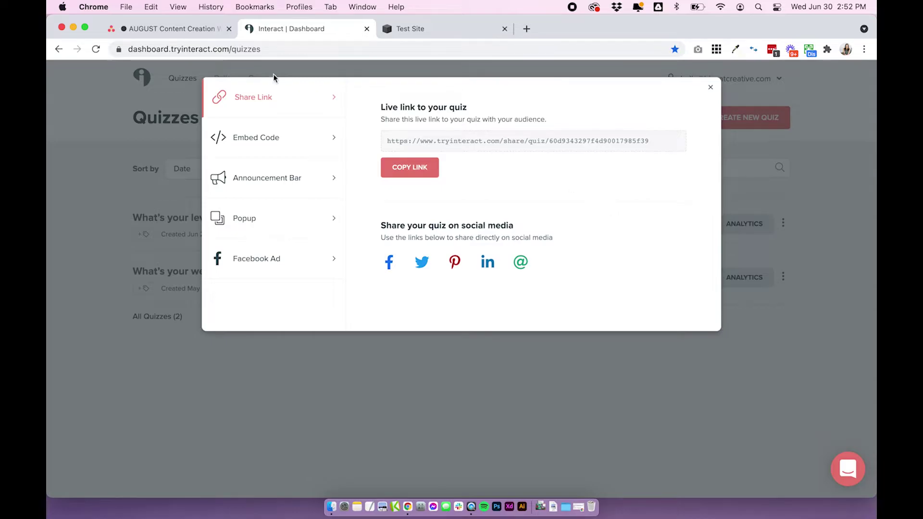
{"action": "left_click", "coordinate": [254, 140]}
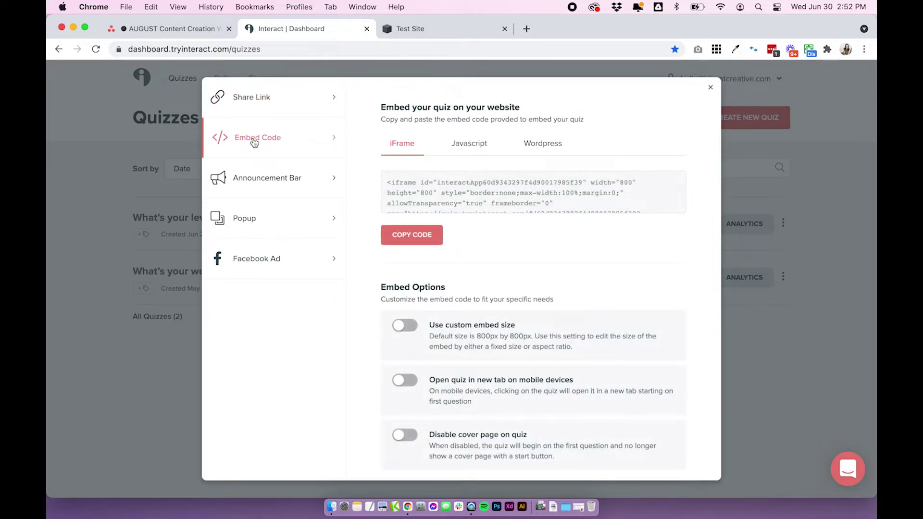
{"action": "left_click", "coordinate": [478, 148]}
{"action": "left_click", "coordinate": [413, 150]}
{"action": "left_click", "coordinate": [468, 143]}
{"action": "scroll", "coordinate": [466, 298], "scroll_direction": "down", "scroll_amount": 3}
{"action": "scroll", "coordinate": [465, 298], "scroll_direction": "down", "scroll_amount": 1}
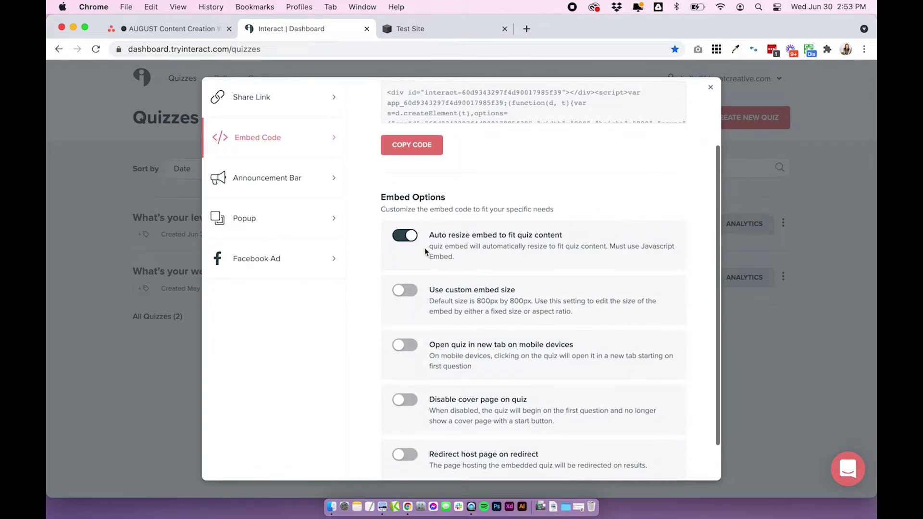
Examine the "Auto resize embed to fit quiz content" option and its description in the embed options.
{"action": "left_click", "coordinate": [409, 238]}
{"action": "left_click", "coordinate": [408, 238]}
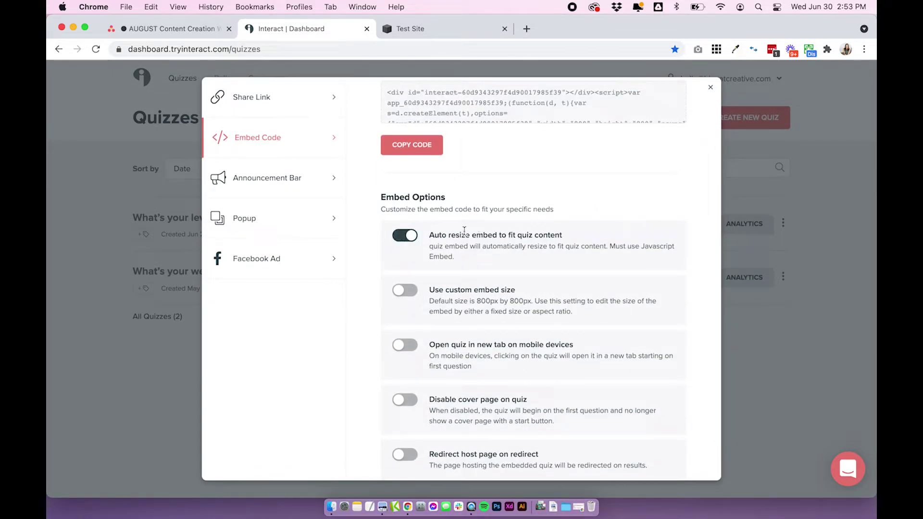
{"action": "left_click_drag", "start_coordinate": [465, 236], "coordinate": [583, 234]}
{"action": "left_click", "coordinate": [451, 240]}
{"action": "scroll", "coordinate": [410, 247], "scroll_direction": "down", "scroll_amount": 1}
{"action": "triple_click", "coordinate": [433, 232]}
{"action": "left_click_drag", "start_coordinate": [441, 241], "coordinate": [457, 258]}
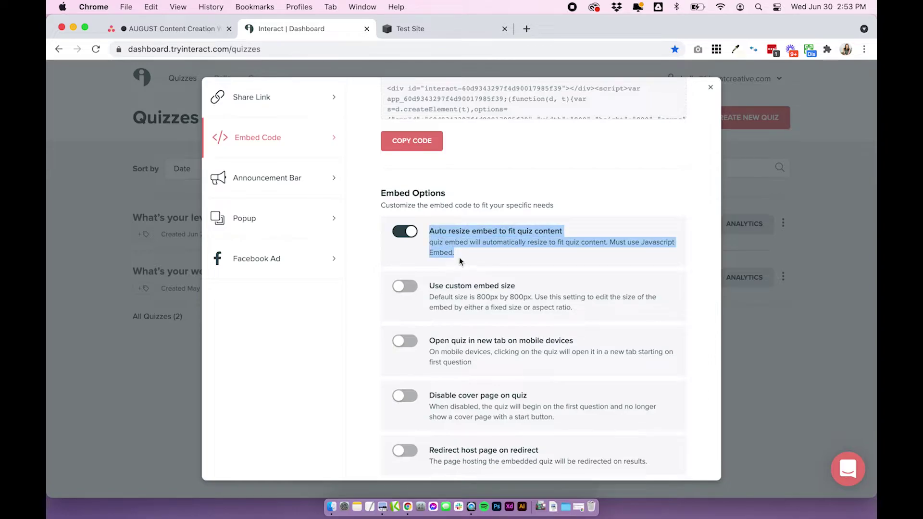
{"action": "left_click", "coordinate": [459, 257]}
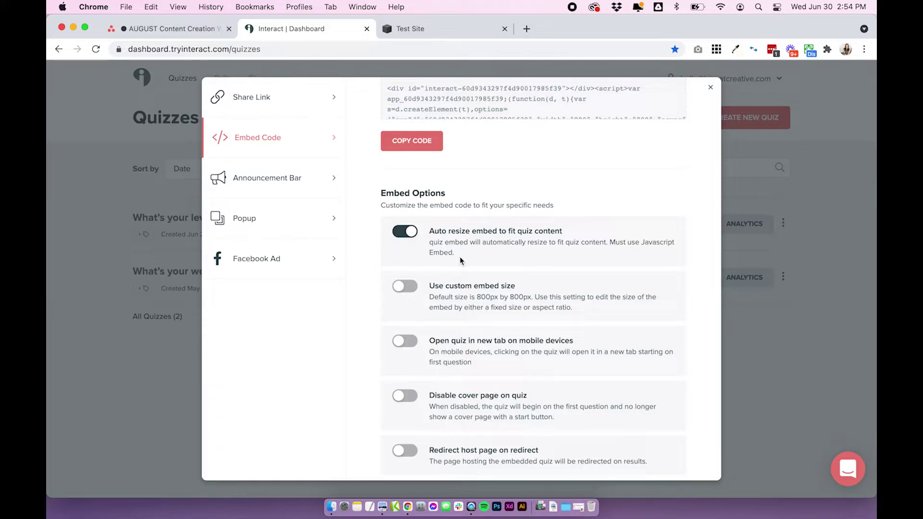
Turn on the custom embed size and set the dimensions to 2000 x 2000 pixels.
{"action": "left_click", "coordinate": [407, 289]}
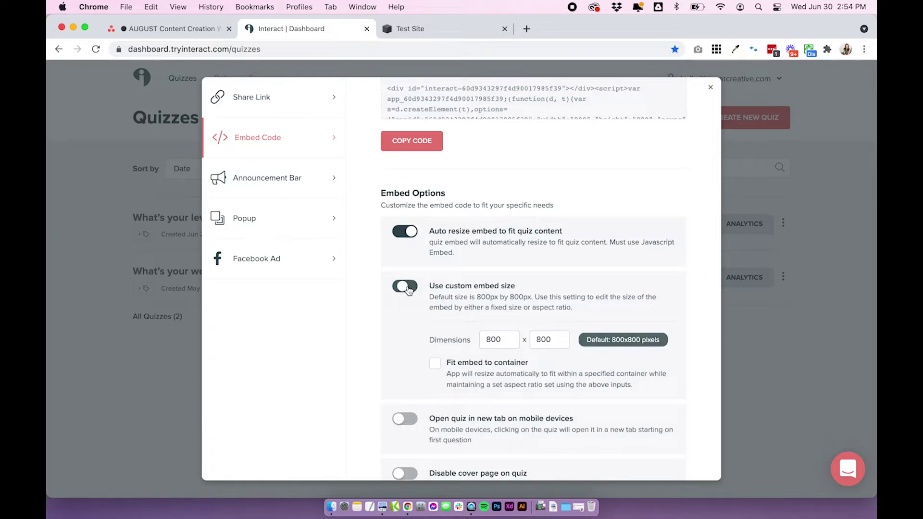
{"action": "double_click", "coordinate": [497, 338]}
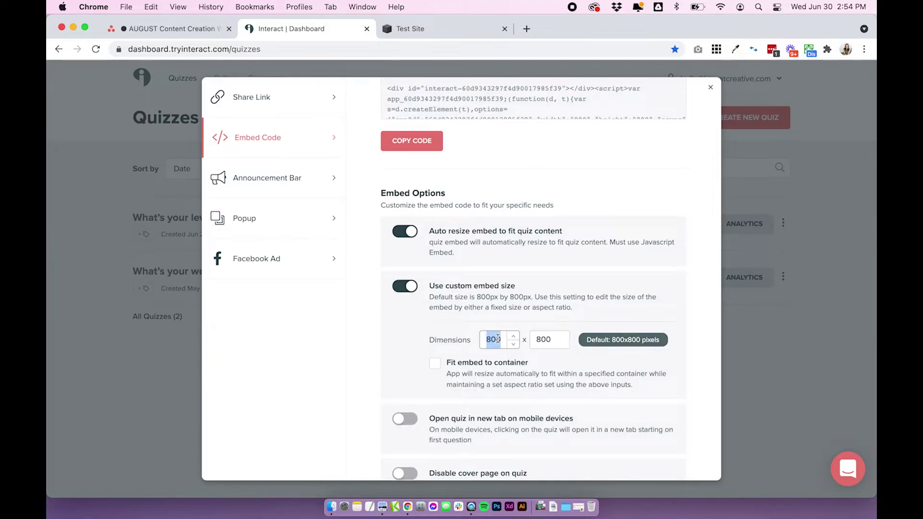
{"action": "type", "text": "2000"}
{"action": "key", "text": "Tab"}
{"action": "type", "text": "2000"}
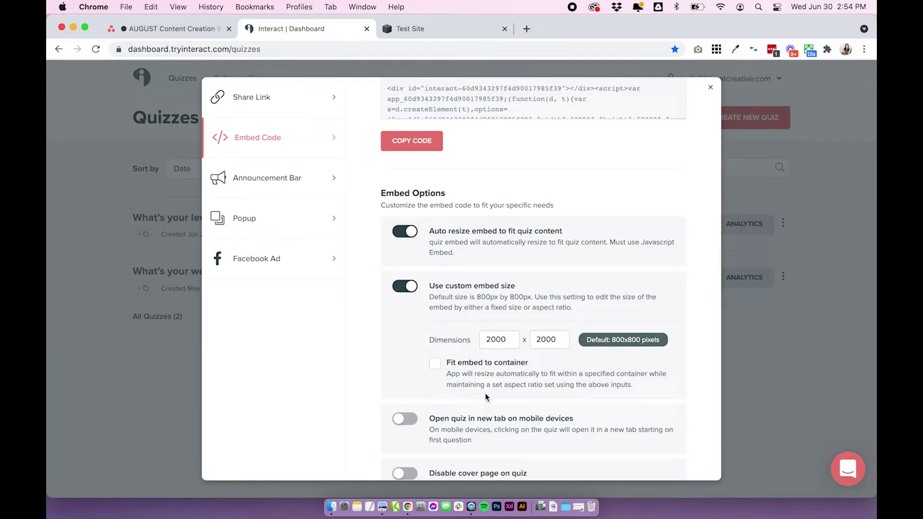
Switch to the Squarespace Test Site to examine the Home page layout, and return to the Interact embed options.
{"action": "left_click", "coordinate": [436, 31]}
{"action": "scroll", "coordinate": [550, 324], "scroll_direction": "down", "scroll_amount": 5}
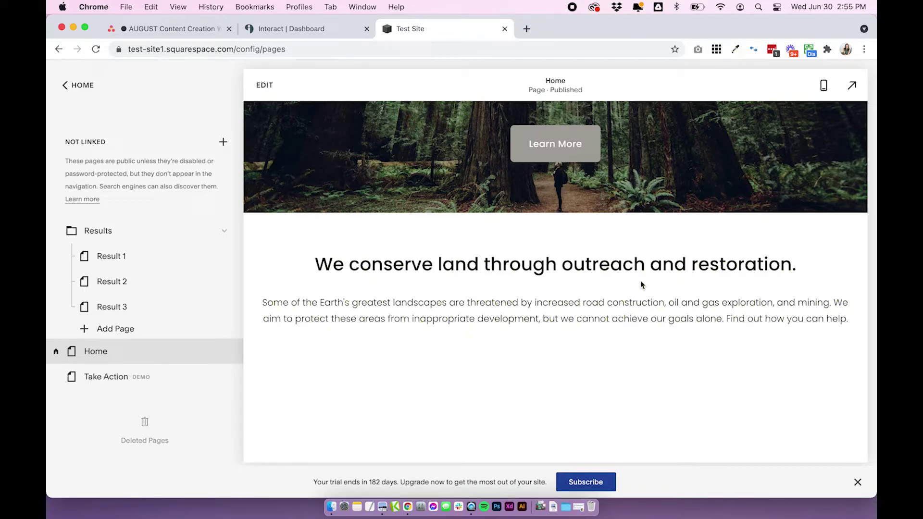
{"action": "left_click", "coordinate": [287, 29]}
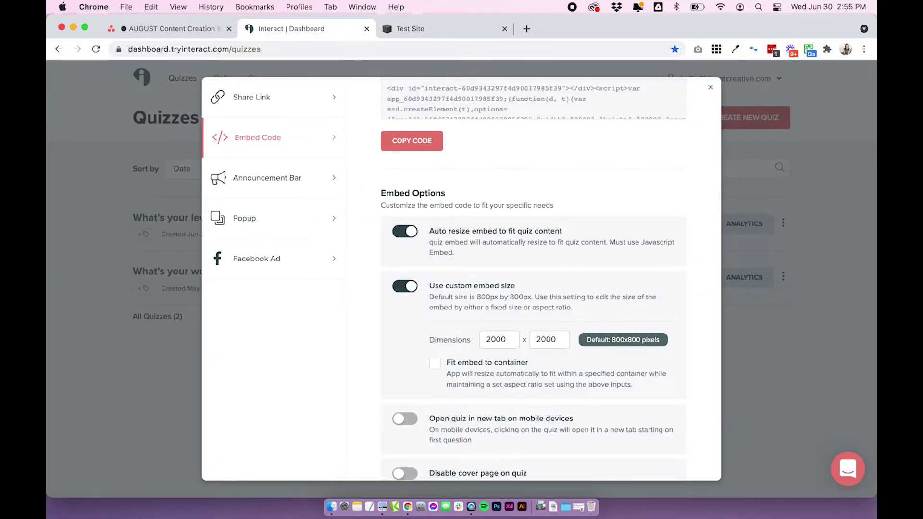
Examine the "Open quiz in new tab on mobile devices" option in the embed options.
{"action": "scroll", "coordinate": [499, 369], "scroll_direction": "down", "scroll_amount": 4}
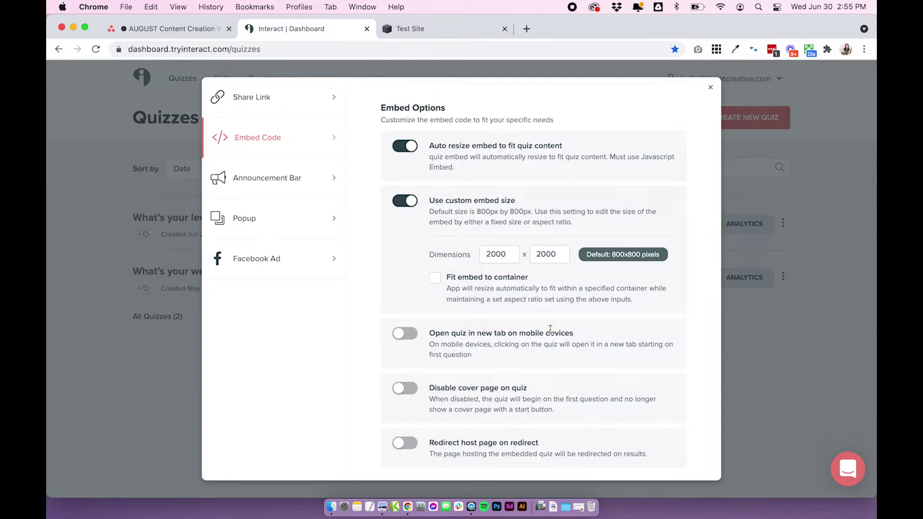
{"action": "left_click_drag", "start_coordinate": [429, 336], "coordinate": [583, 335]}
{"action": "left_click", "coordinate": [582, 335]}
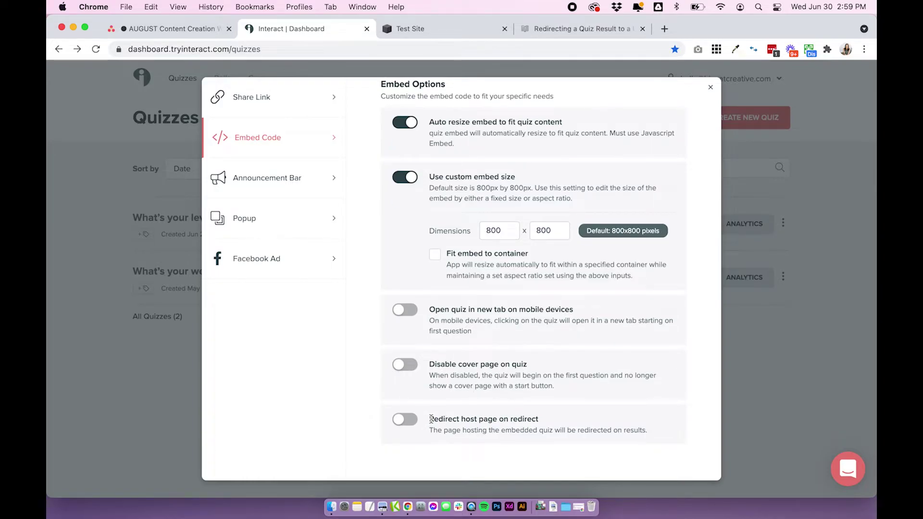
Turn on the "Redirect host page on redirect" embed option and read its description.
{"action": "left_click_drag", "start_coordinate": [430, 418], "coordinate": [544, 417]}
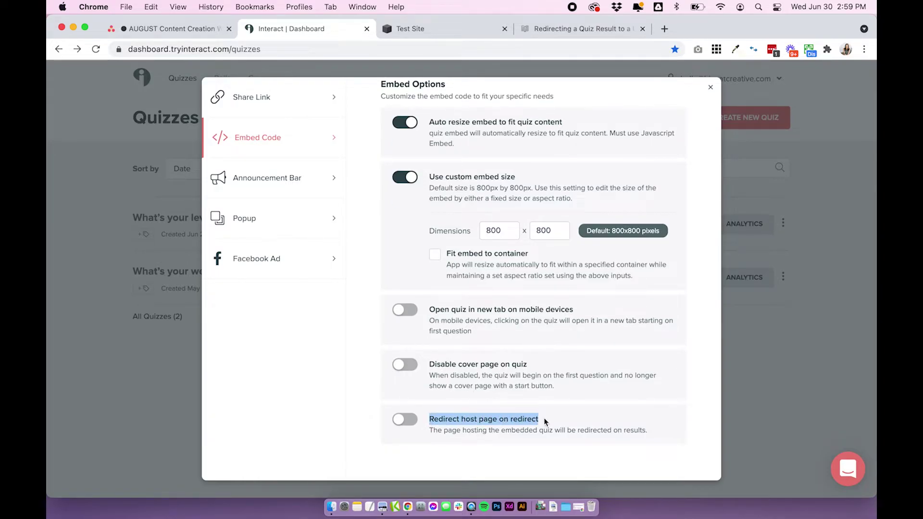
{"action": "left_click", "coordinate": [543, 417]}
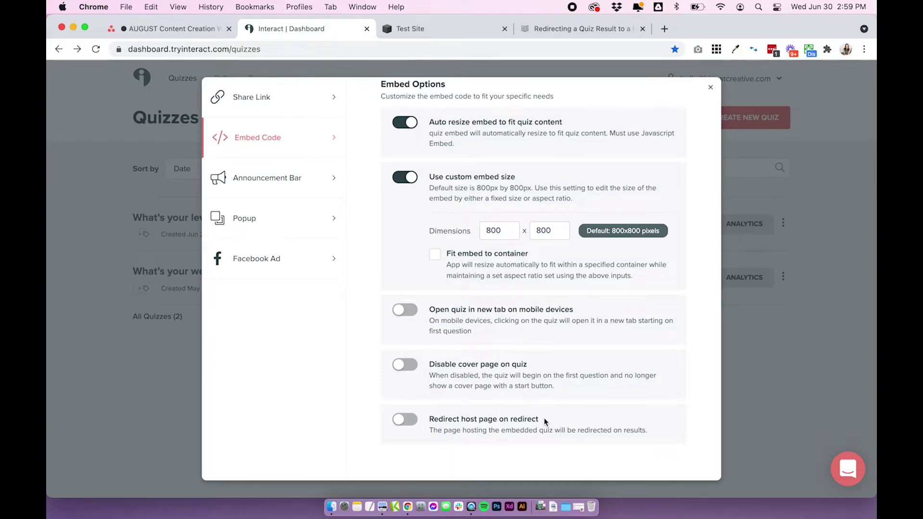
{"action": "left_click", "coordinate": [405, 424]}
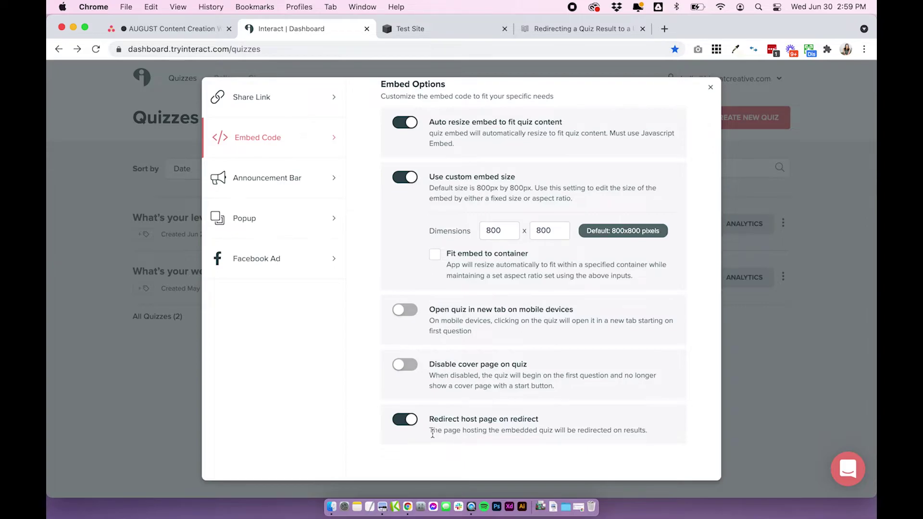
{"action": "left_click_drag", "start_coordinate": [432, 433], "coordinate": [646, 430]}
{"action": "left_click", "coordinate": [645, 430]}
Copy the quiz's customized Javascript embed code.
{"action": "scroll", "coordinate": [599, 147], "scroll_direction": "up", "scroll_amount": 2}
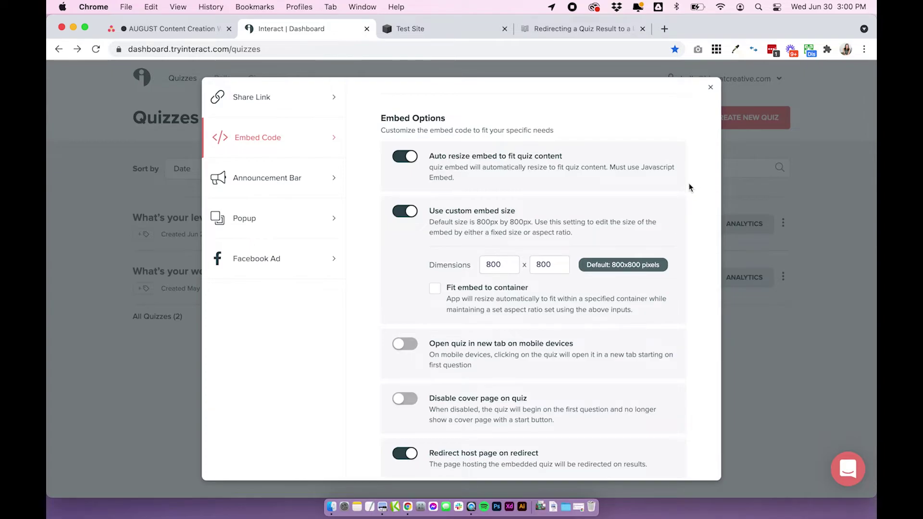
{"action": "scroll", "coordinate": [688, 189], "scroll_direction": "up", "scroll_amount": 5}
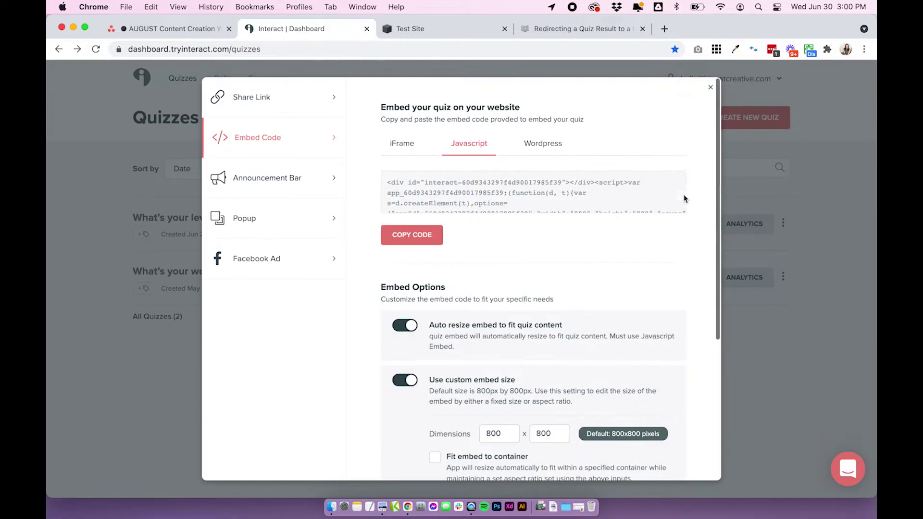
{"action": "scroll", "coordinate": [538, 190], "scroll_direction": "down", "scroll_amount": 3}
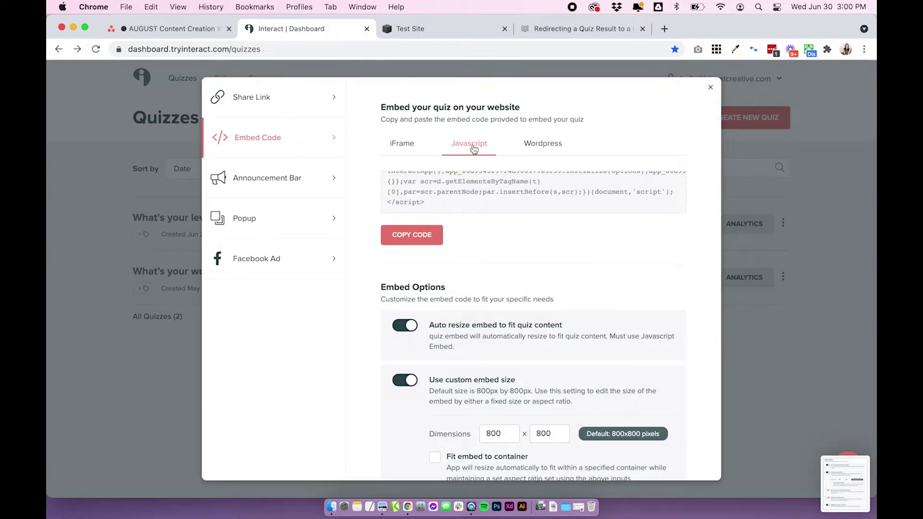
{"action": "left_click", "coordinate": [411, 235]}
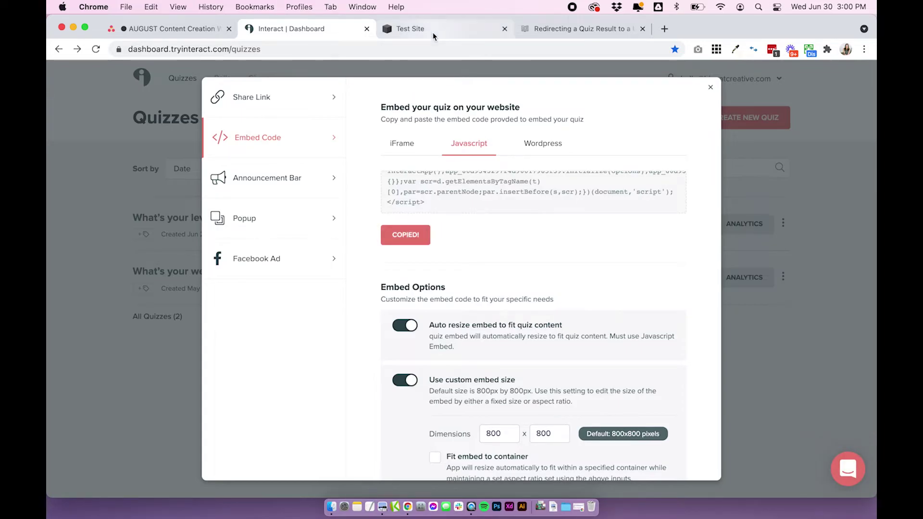
Switch to the Squarespace Test Site, edit the Home page, and add a Code block below the "We conserve land" paragraph.
{"action": "left_click", "coordinate": [433, 32]}
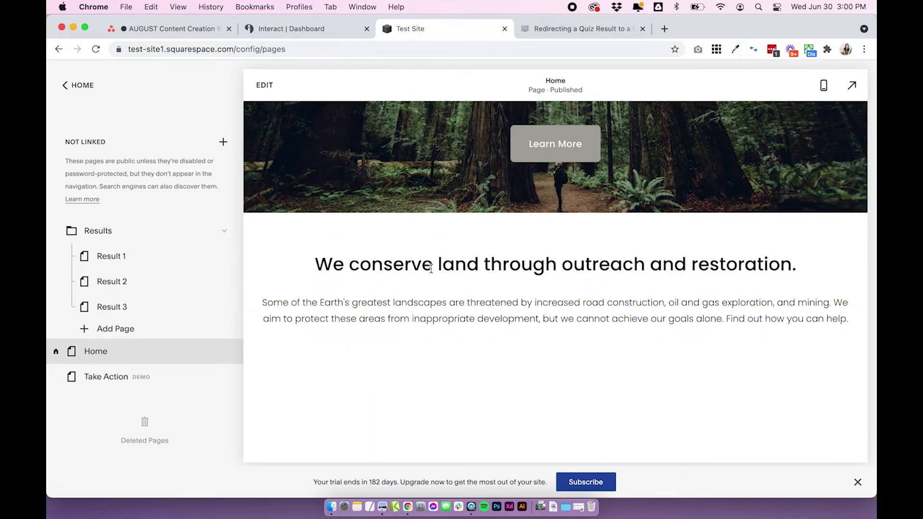
{"action": "scroll", "coordinate": [431, 268], "scroll_direction": "up", "scroll_amount": 2}
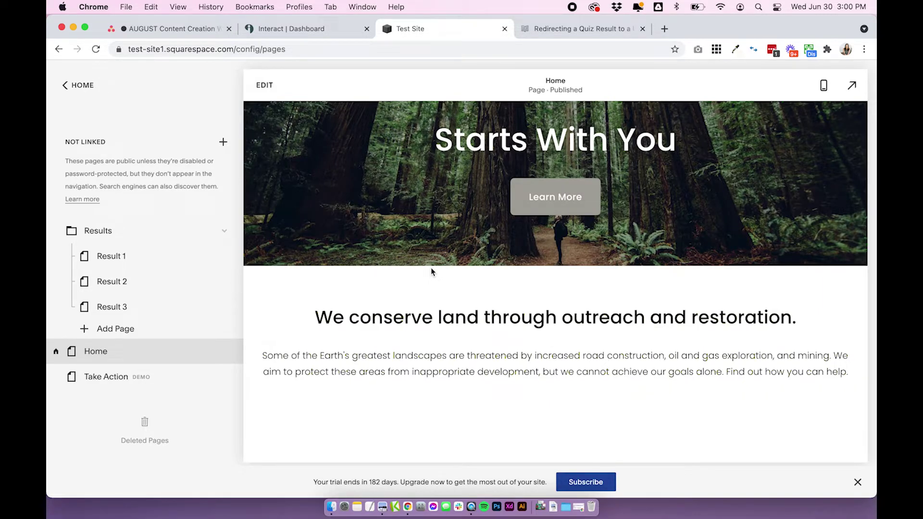
{"action": "left_click", "coordinate": [269, 86]}
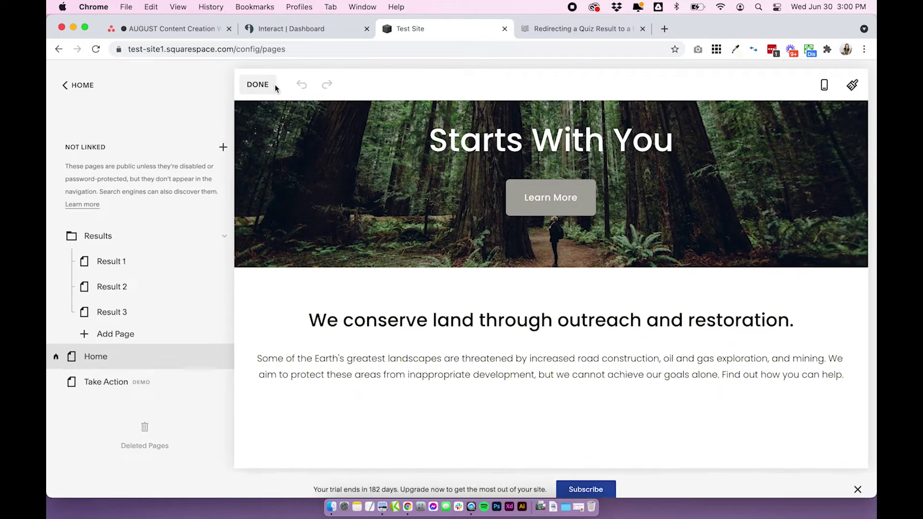
{"action": "scroll", "coordinate": [558, 326], "scroll_direction": "down", "scroll_amount": 3}
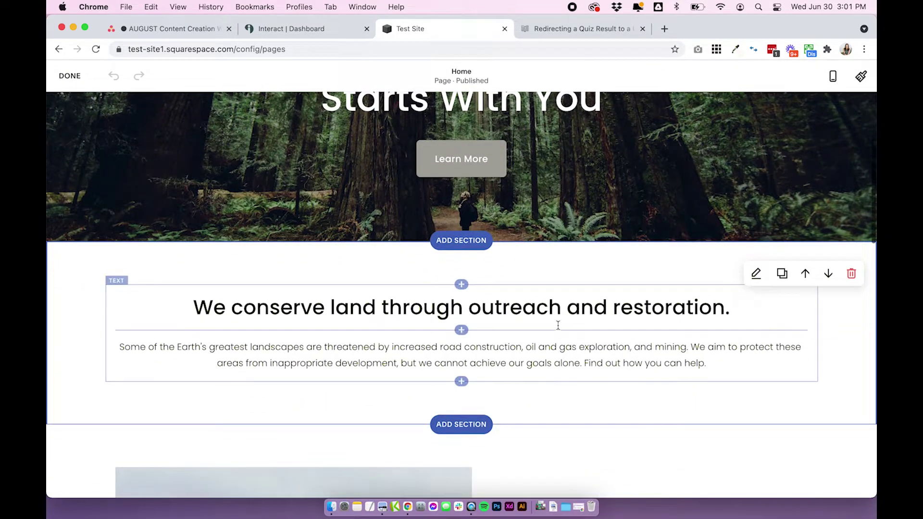
{"action": "left_click", "coordinate": [461, 382]}
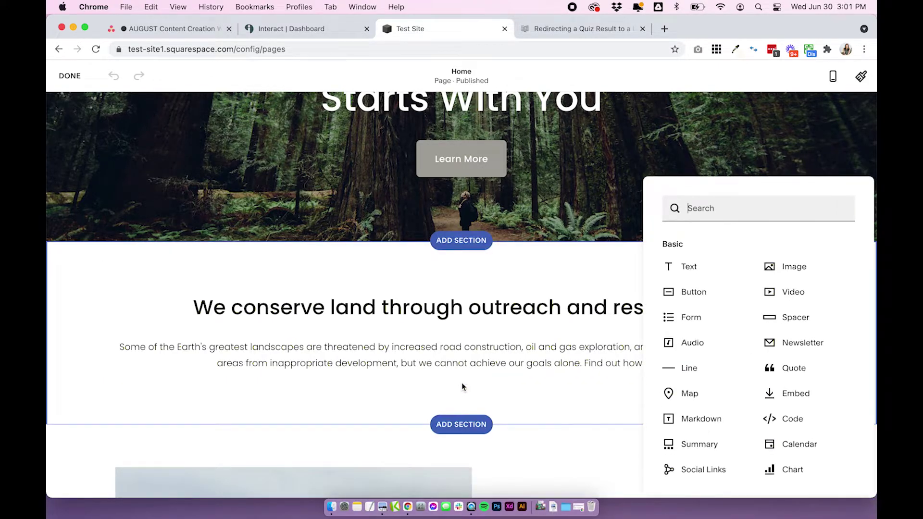
{"action": "scroll", "coordinate": [743, 323], "scroll_direction": "down", "scroll_amount": 4}
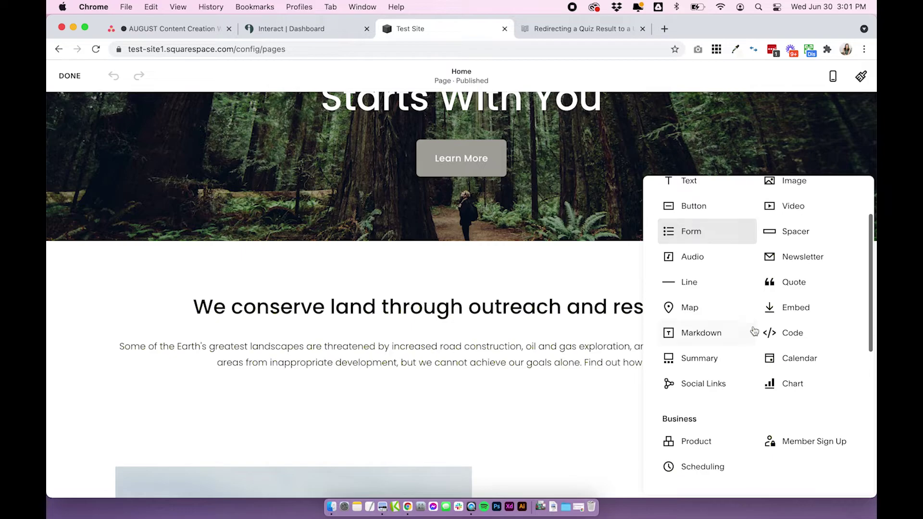
{"action": "left_click", "coordinate": [804, 335]}
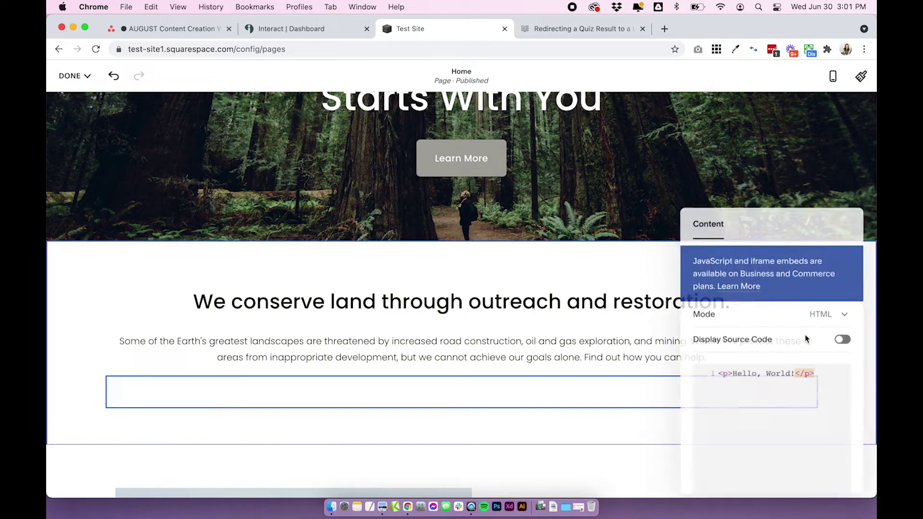
Replace the Code block's placeholder HTML with the copied quiz embed code and save the Home page.
{"action": "key", "text": "super+a"}
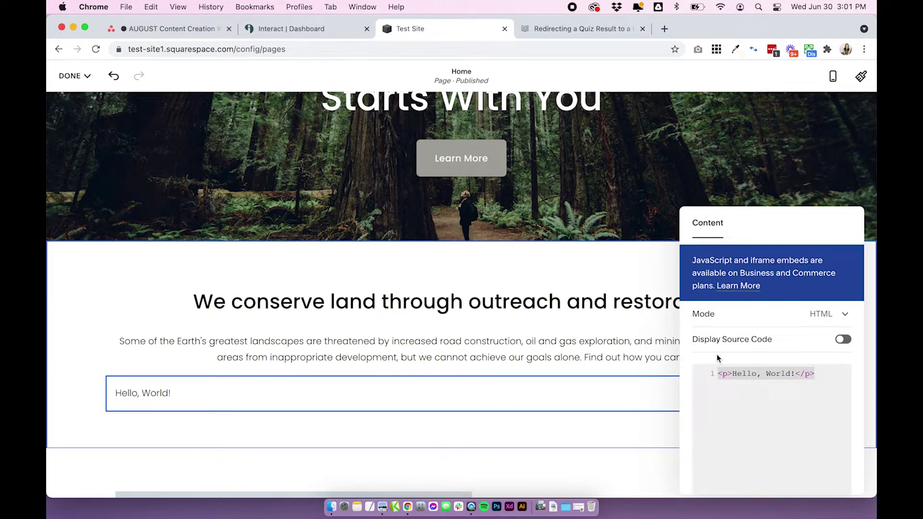
{"action": "key", "text": "super+v"}
{"action": "left_click_drag", "start_coordinate": [760, 218], "coordinate": [723, 163]}
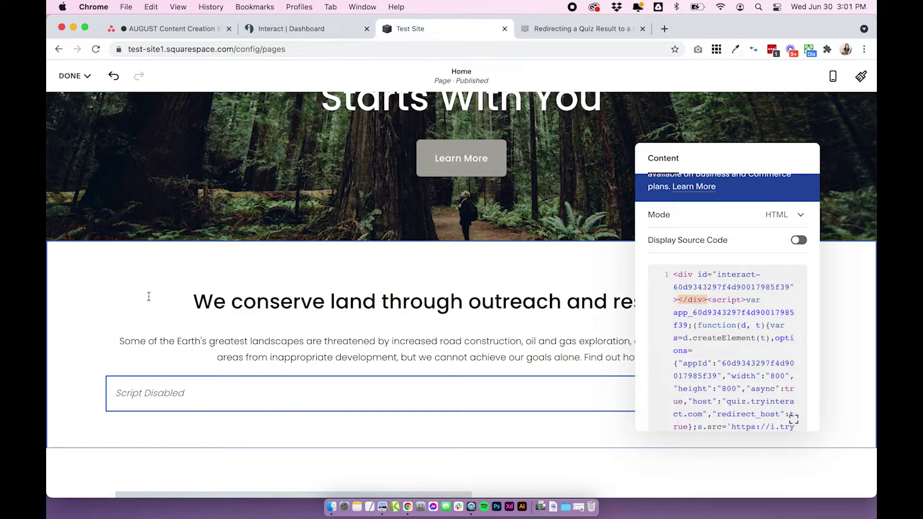
{"action": "left_click", "coordinate": [138, 285]}
{"action": "left_click", "coordinate": [73, 76]}
{"action": "left_click", "coordinate": [79, 104]}
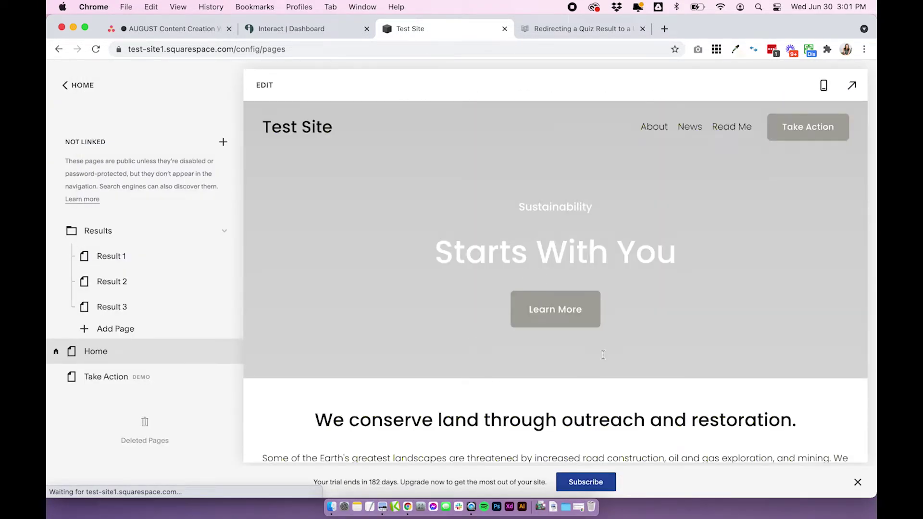
Review the embedded quiz on the Home page, and set the custom embed size in Interact to 2000 x 2000 pixels.
{"action": "scroll", "coordinate": [556, 332], "scroll_direction": "down", "scroll_amount": 6}
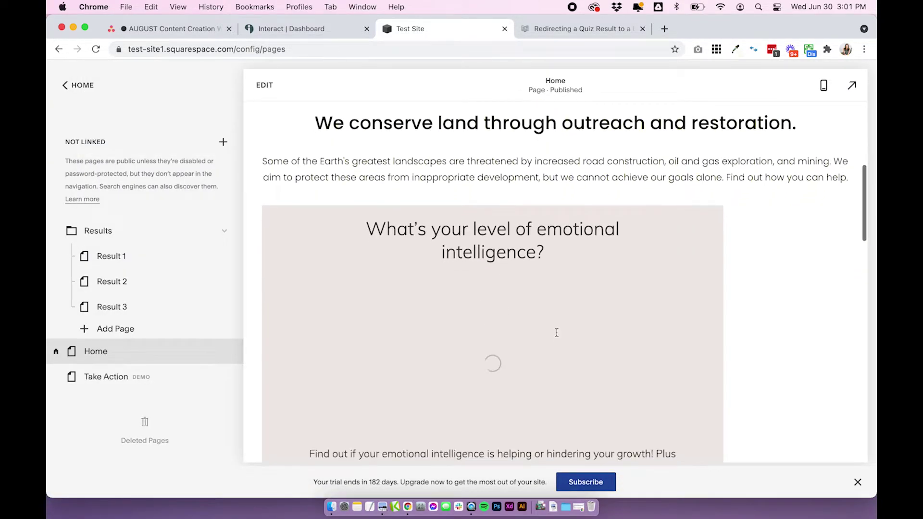
{"action": "scroll", "coordinate": [555, 332], "scroll_direction": "down", "scroll_amount": 2}
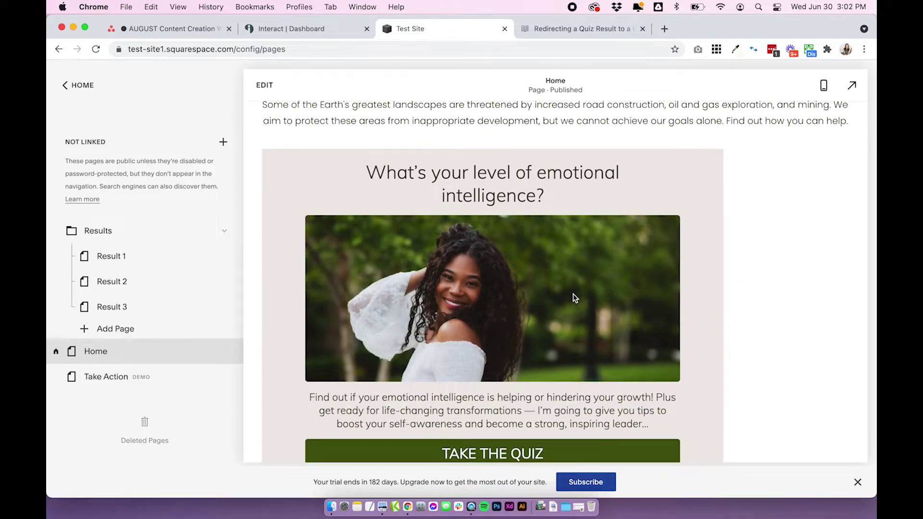
{"action": "scroll", "coordinate": [572, 293], "scroll_direction": "down", "scroll_amount": 2}
{"action": "scroll", "coordinate": [483, 156], "scroll_direction": "up", "scroll_amount": 3}
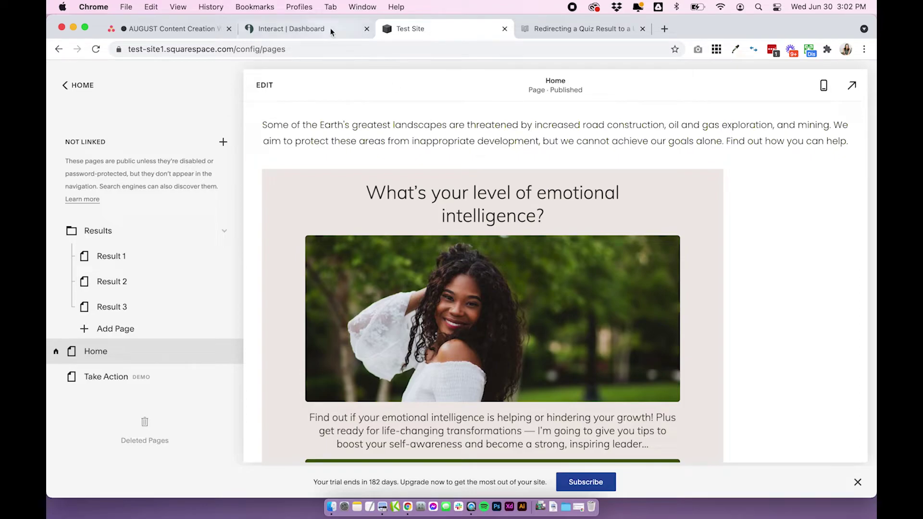
{"action": "left_click", "coordinate": [328, 28]}
{"action": "scroll", "coordinate": [604, 262], "scroll_direction": "down", "scroll_amount": 5}
{"action": "left_click", "coordinate": [512, 309]}
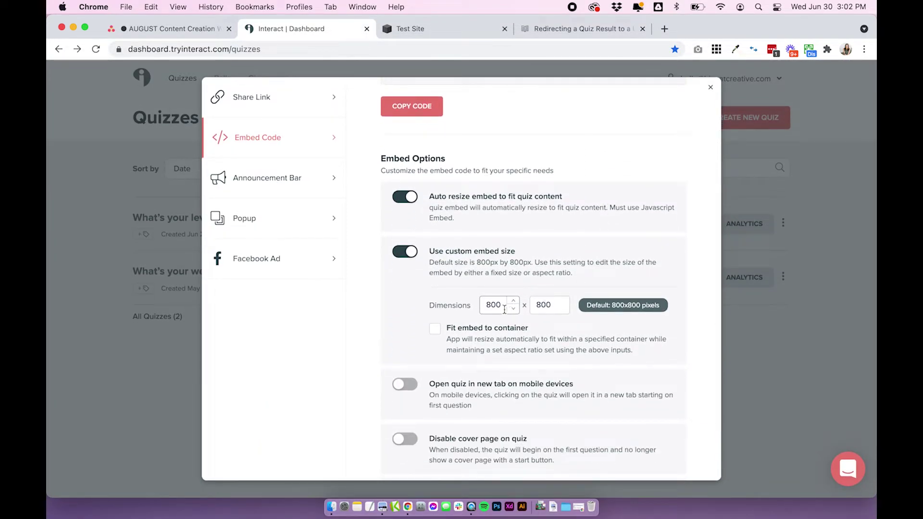
{"action": "left_click_drag", "start_coordinate": [510, 307], "coordinate": [418, 306]}
{"action": "type", "text": "2000"}
{"action": "key", "text": "Tab"}
{"action": "type", "text": "2000"}
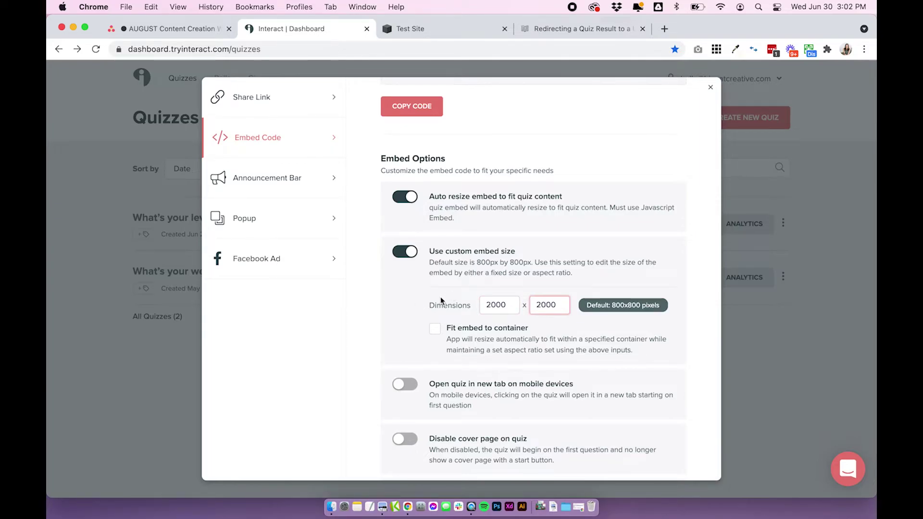
Compare the quiz's width with the Home page content, and set the Interact custom embed dimensions to 3000 x 3000 pixels.
{"action": "left_click", "coordinate": [474, 33]}
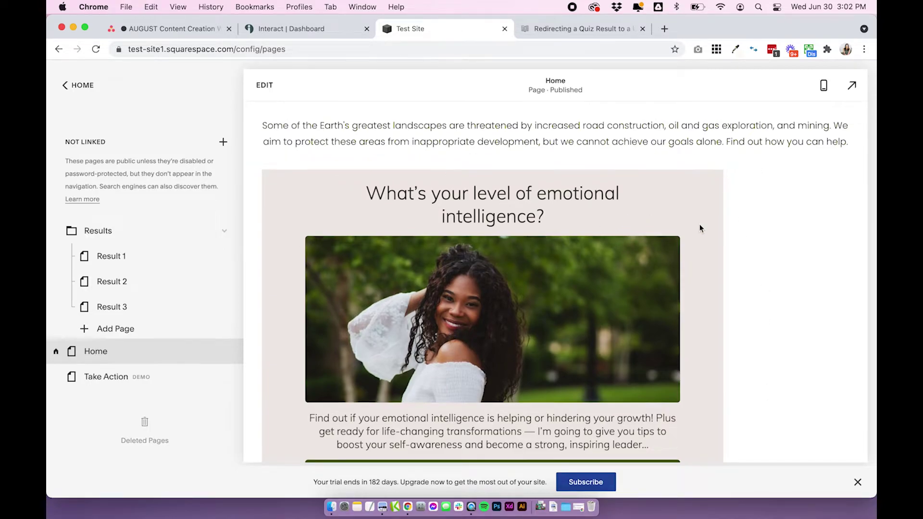
{"action": "scroll", "coordinate": [701, 224], "scroll_direction": "down", "scroll_amount": 8}
{"action": "scroll", "coordinate": [701, 224], "scroll_direction": "up", "scroll_amount": 5}
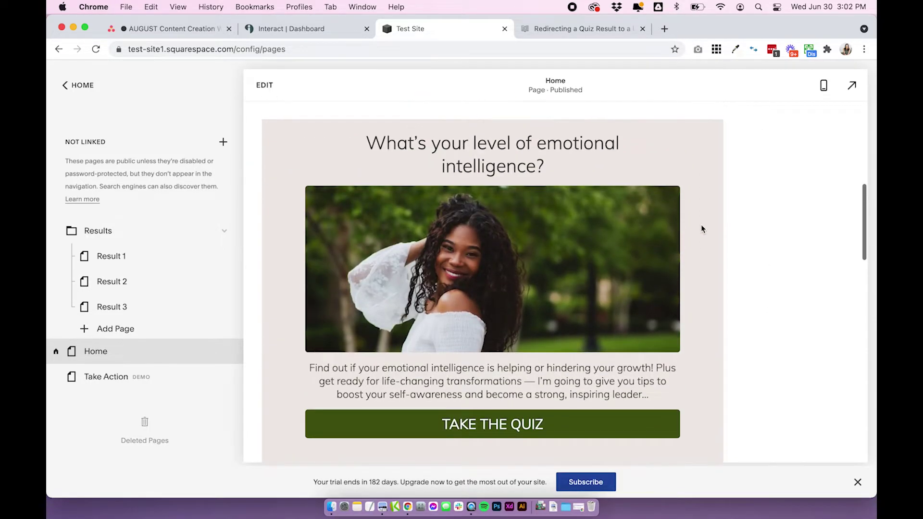
{"action": "scroll", "coordinate": [700, 224], "scroll_direction": "up", "scroll_amount": 3}
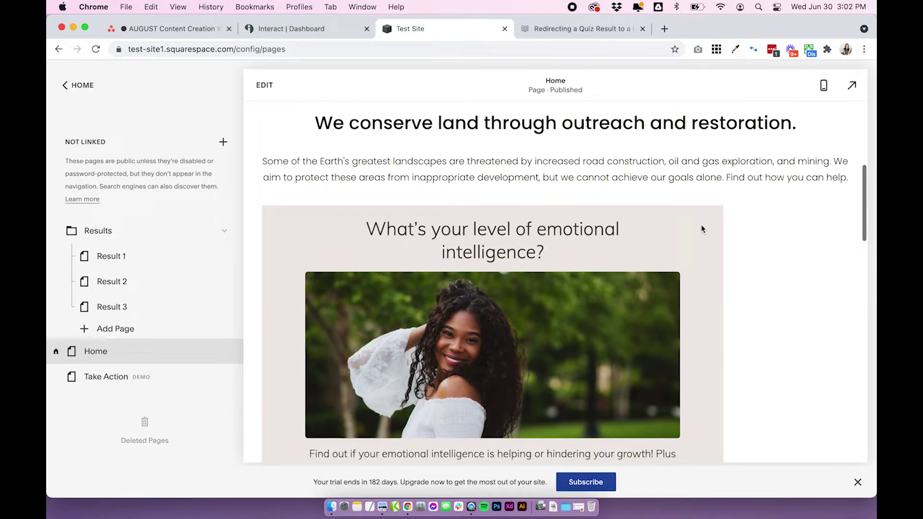
{"action": "left_click", "coordinate": [339, 28]}
{"action": "double_click", "coordinate": [500, 307]}
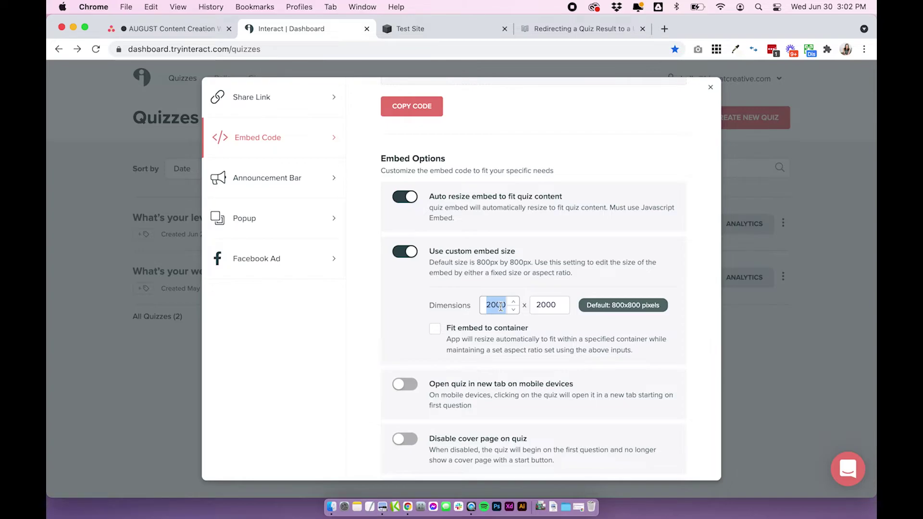
{"action": "type", "text": "3000"}
{"action": "key", "text": "Tab"}
{"action": "type", "text": "3000"}
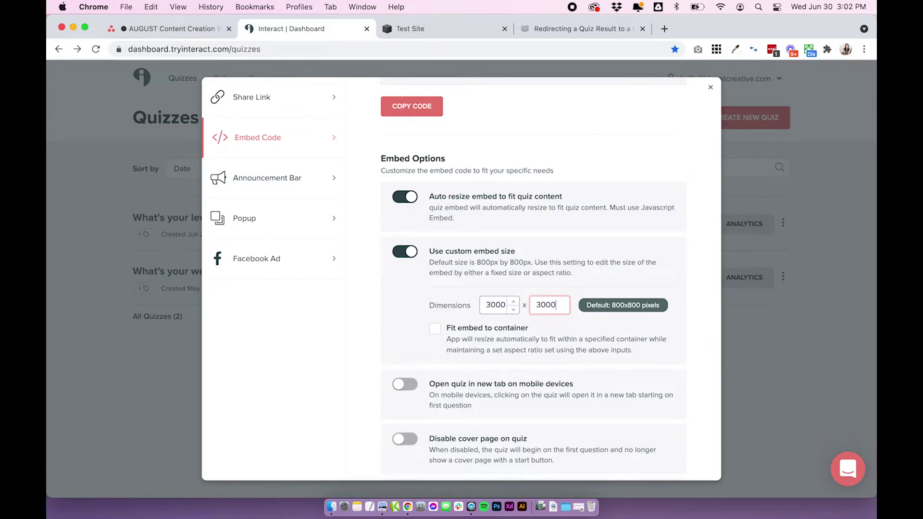
Copy the updated Javascript embed code with the enlarged dimensions.
{"action": "left_click", "coordinate": [372, 328]}
{"action": "scroll", "coordinate": [538, 279], "scroll_direction": "up", "scroll_amount": 3}
{"action": "left_click", "coordinate": [419, 235]}
On the Squarespace Home page, replace the Code block's contents with the updated quiz embed code and save the page.
{"action": "left_click", "coordinate": [453, 27]}
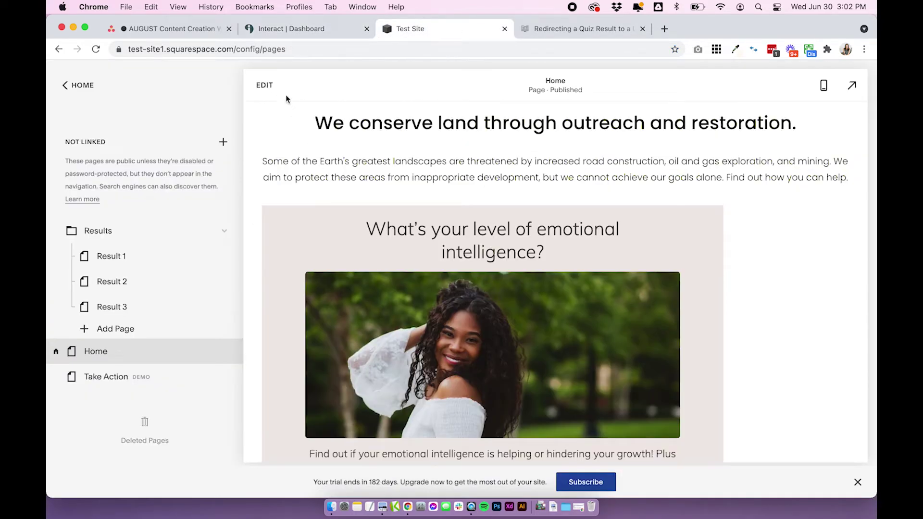
{"action": "left_click", "coordinate": [268, 88]}
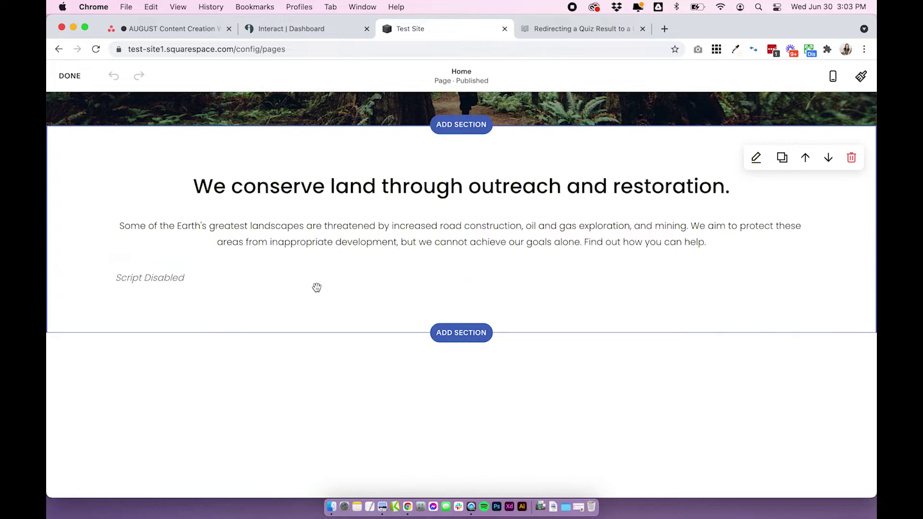
{"action": "double_click", "coordinate": [285, 273]}
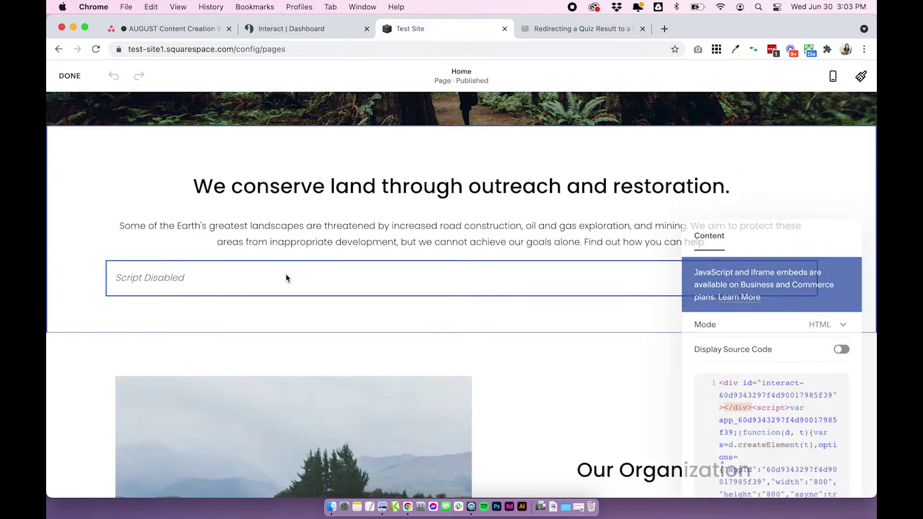
{"action": "key", "text": "super+a"}
{"action": "key", "text": "BackSpace"}
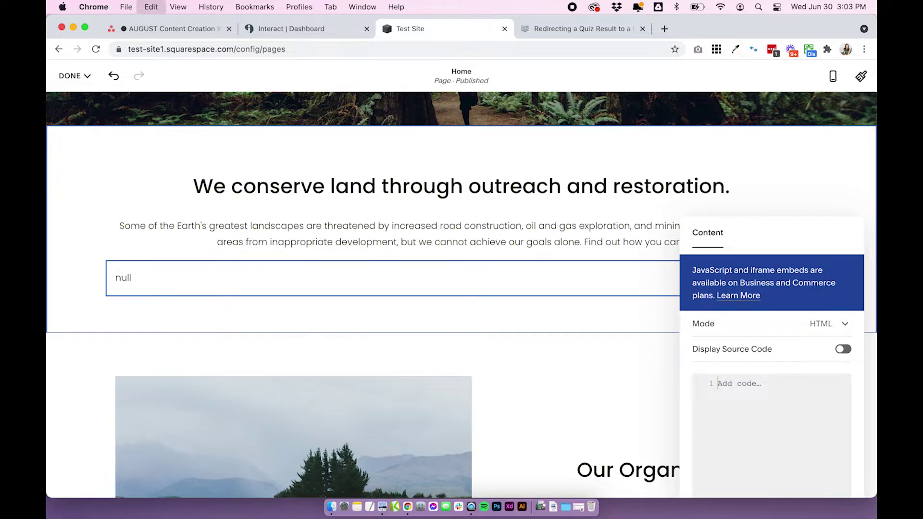
{"action": "key", "text": "super+v"}
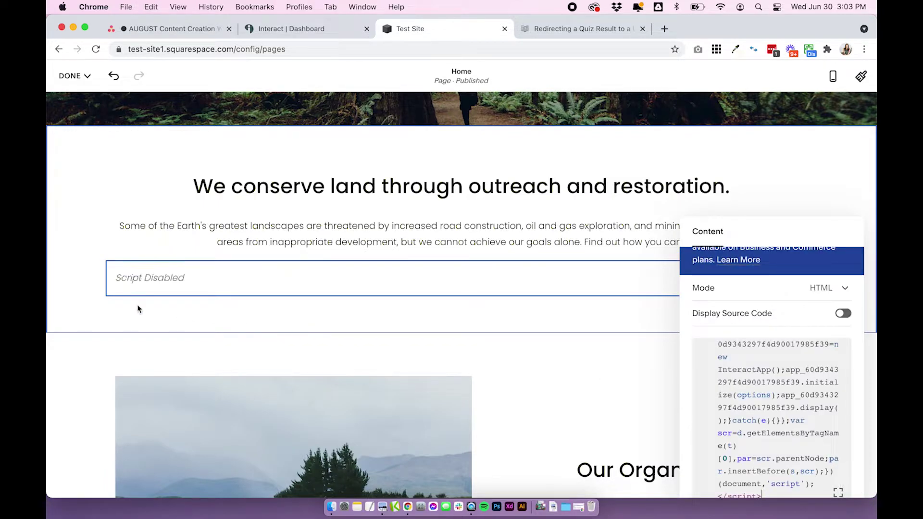
{"action": "left_click", "coordinate": [77, 262]}
{"action": "left_click", "coordinate": [76, 77]}
{"action": "left_click", "coordinate": [81, 100]}
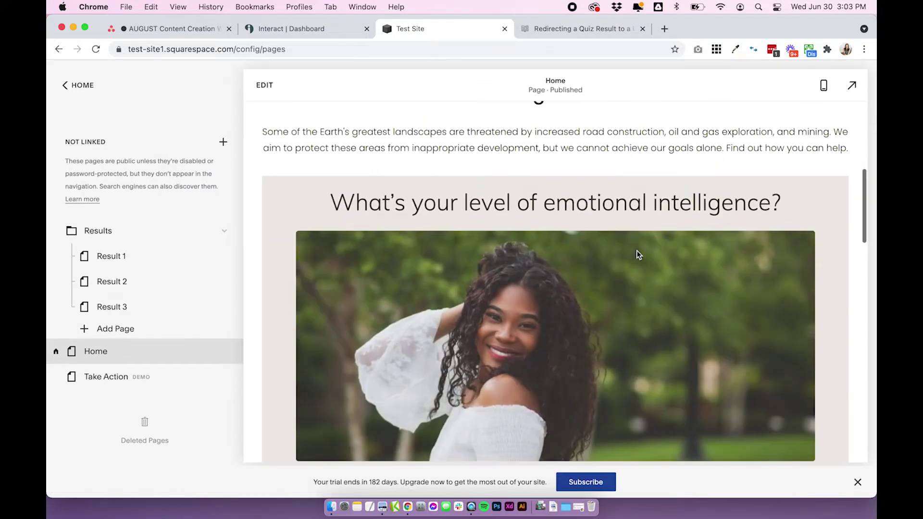
View the Home page full screen and check the embedded quiz's width against the surrounding section content.
{"action": "left_click", "coordinate": [851, 85]}
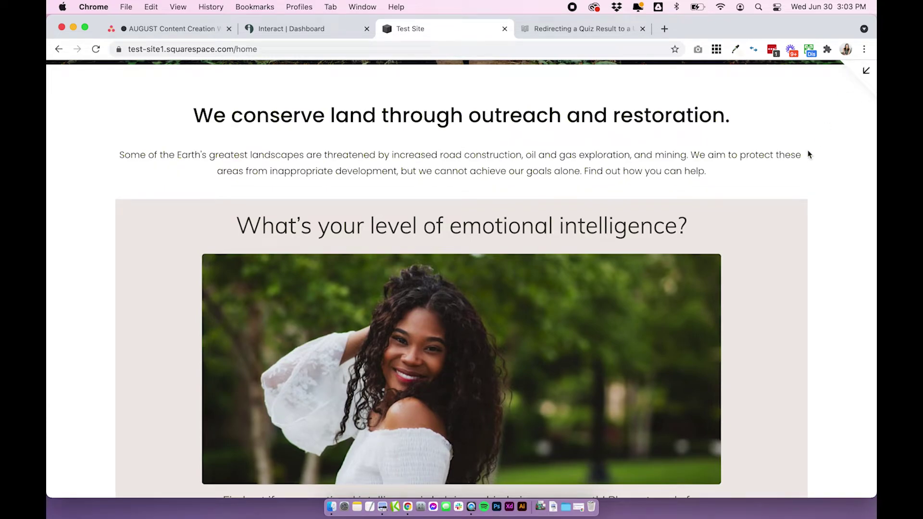
{"action": "scroll", "coordinate": [807, 154], "scroll_direction": "down", "scroll_amount": 5}
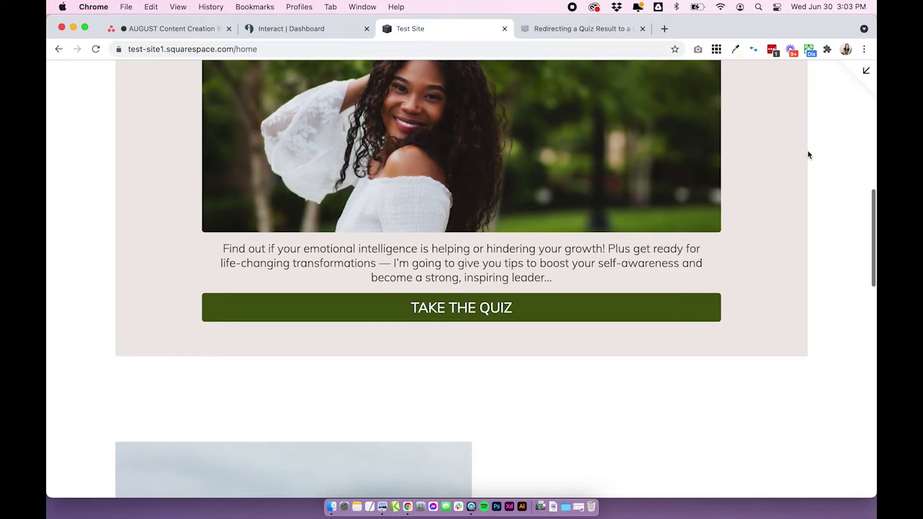
{"action": "scroll", "coordinate": [807, 154], "scroll_direction": "up", "scroll_amount": 5}
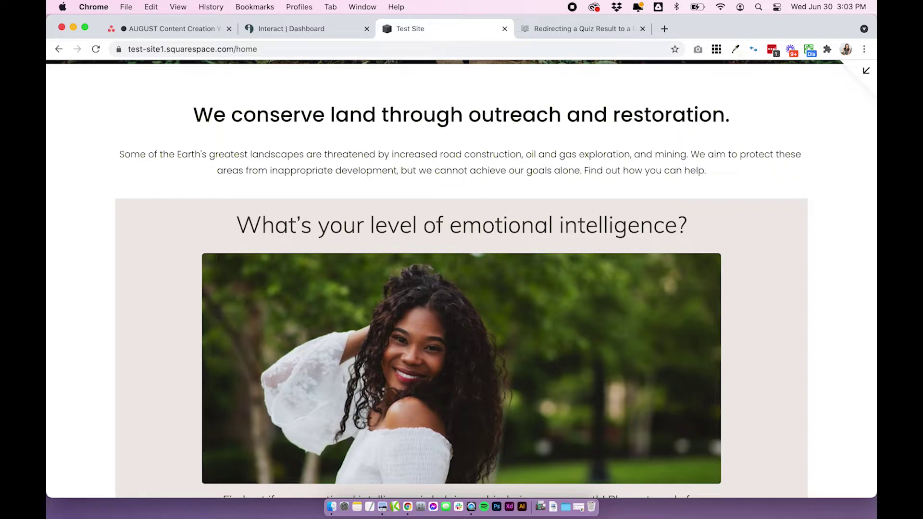
{"action": "left_click_drag", "start_coordinate": [48, 224], "coordinate": [372, 202]}
{"action": "double_click", "coordinate": [372, 203]}
Set the content width of the Home page section holding the quiz to S, save the page and review the narrower quiz.
{"action": "left_click", "coordinate": [865, 73]}
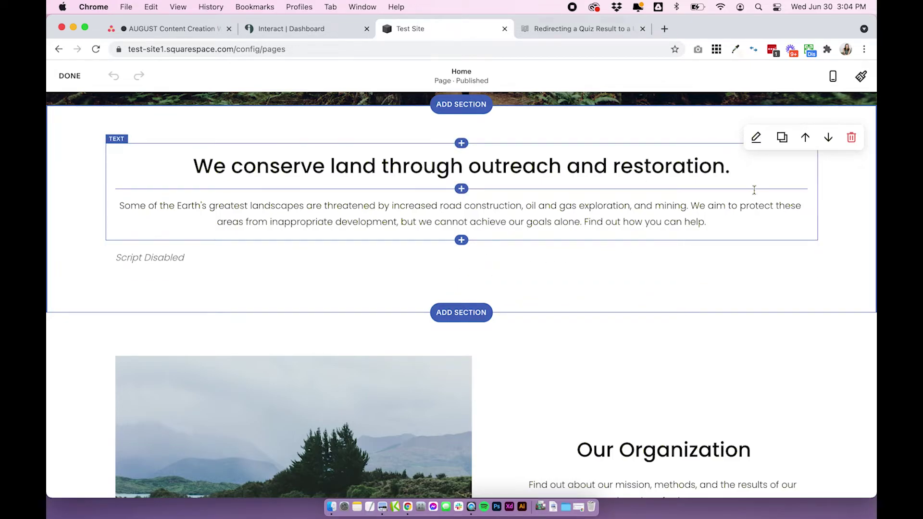
{"action": "left_click", "coordinate": [755, 139]}
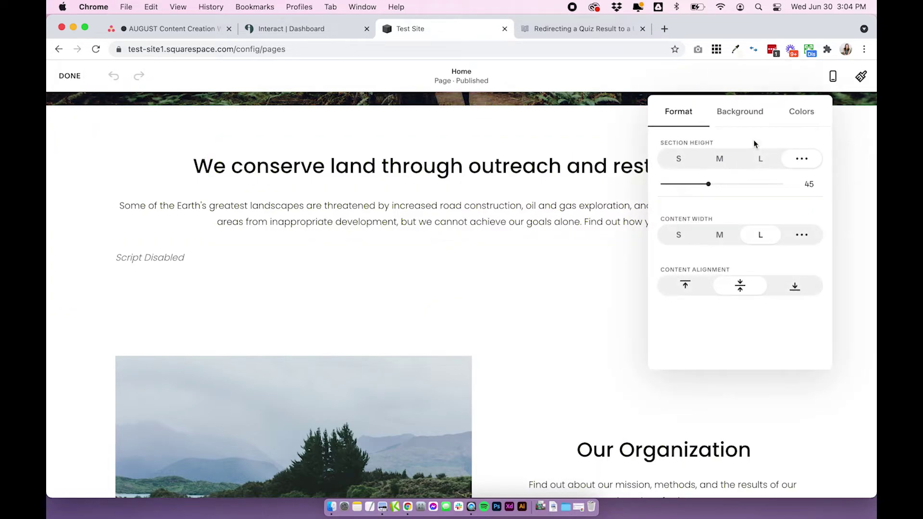
{"action": "left_click", "coordinate": [679, 233]}
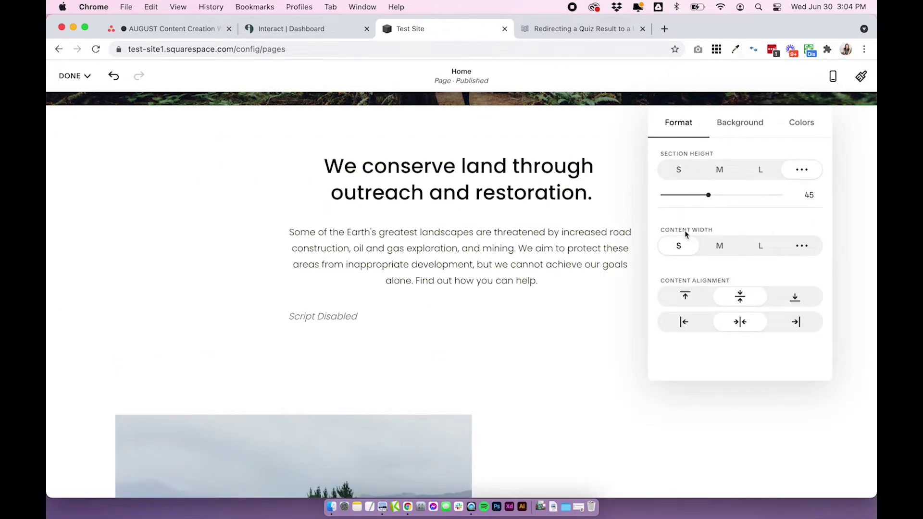
{"action": "left_click", "coordinate": [215, 303]}
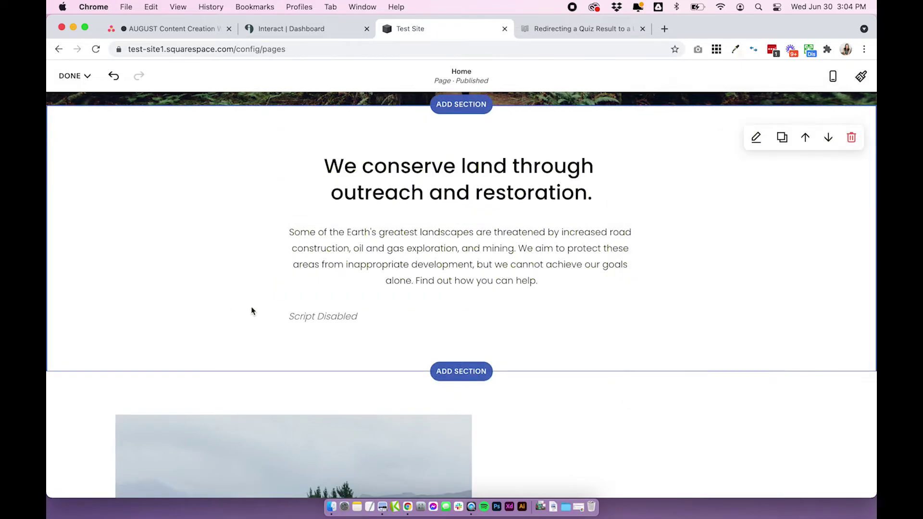
{"action": "left_click", "coordinate": [373, 315]}
{"action": "left_click", "coordinate": [72, 75]}
{"action": "left_click", "coordinate": [76, 98]}
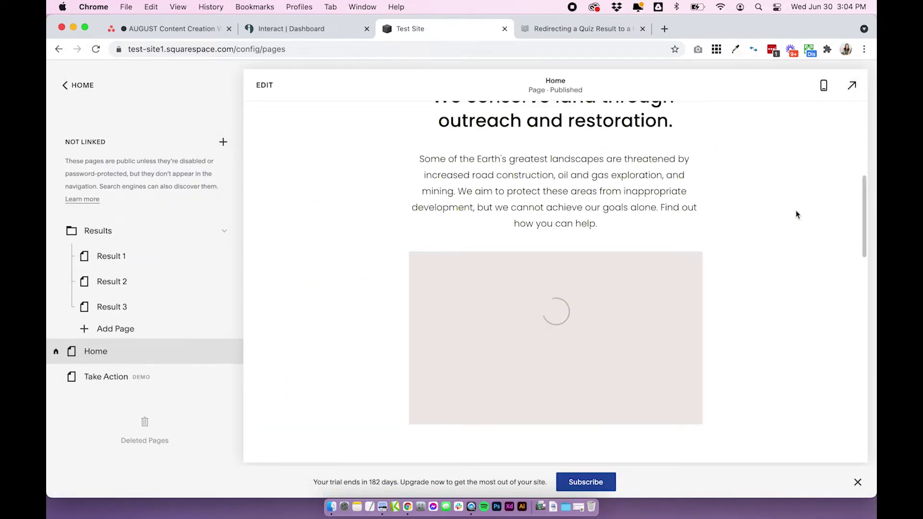
{"action": "scroll", "coordinate": [795, 214], "scroll_direction": "down", "scroll_amount": 2}
{"action": "scroll", "coordinate": [785, 212], "scroll_direction": "up", "scroll_amount": 2}
{"action": "scroll", "coordinate": [785, 213], "scroll_direction": "down", "scroll_amount": 3}
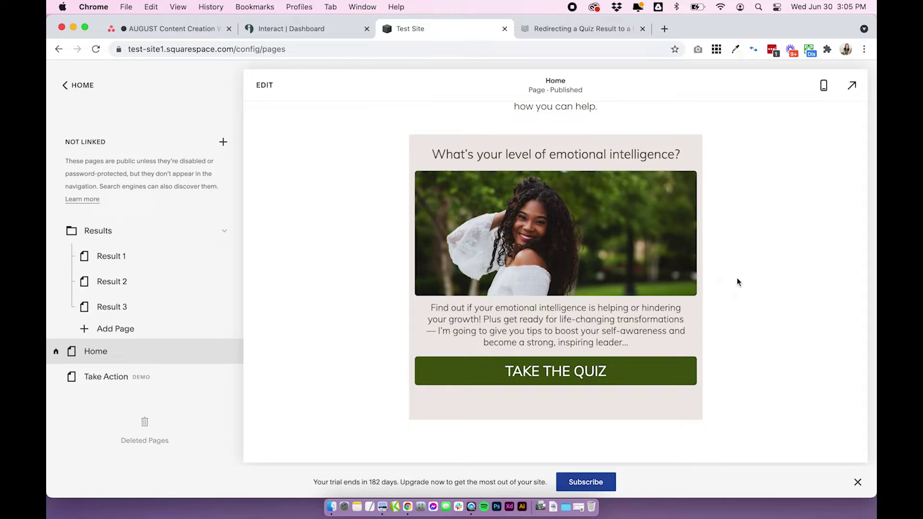
Switch to Interact, leave the embed settings and open the "What's your level of emotional intelligence?" quiz for editing.
{"action": "left_click", "coordinate": [321, 33]}
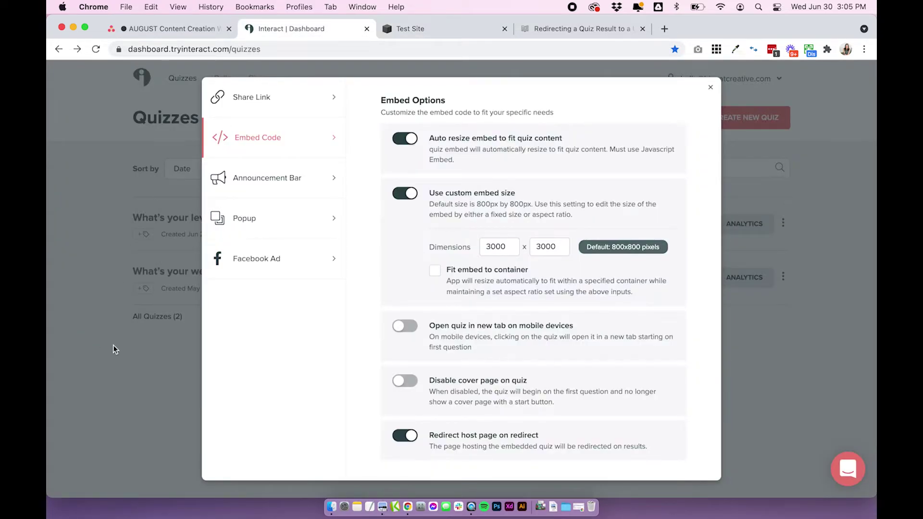
{"action": "left_click", "coordinate": [105, 365]}
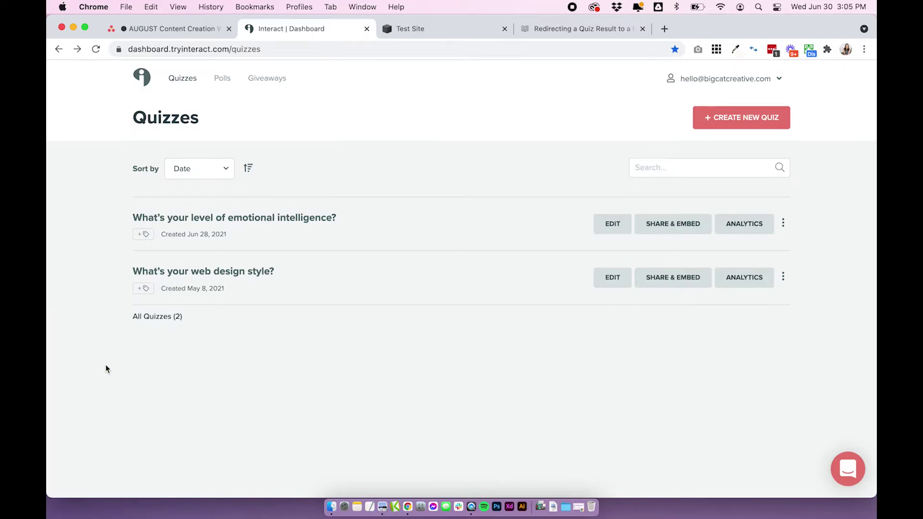
{"action": "left_click", "coordinate": [605, 226]}
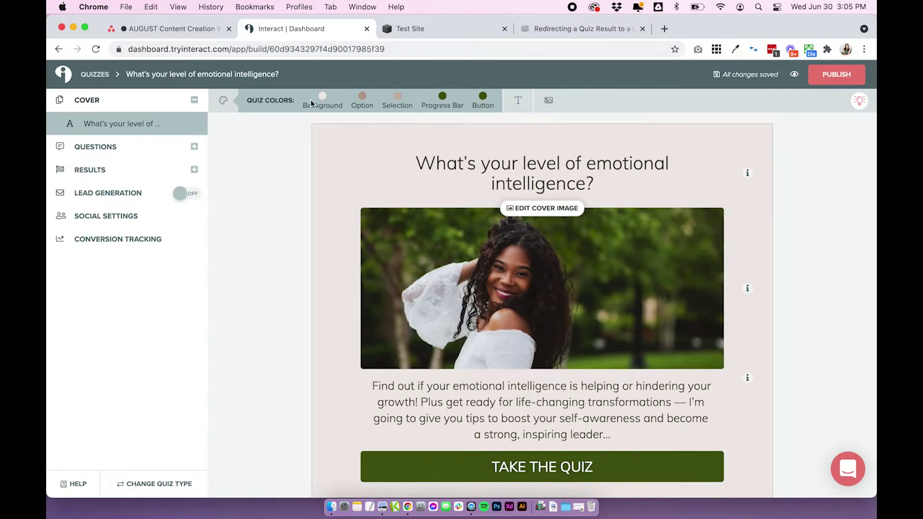
{"action": "left_click", "coordinate": [409, 28]}
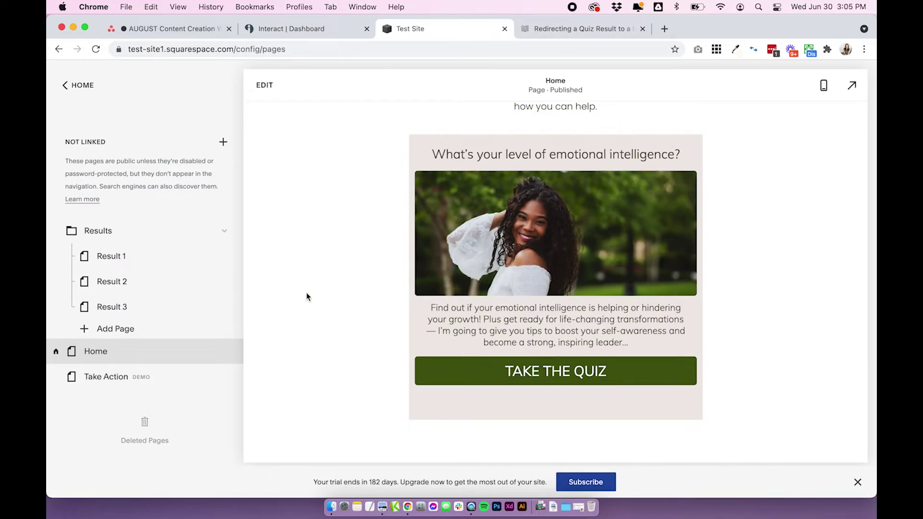
{"action": "left_click", "coordinate": [297, 28]}
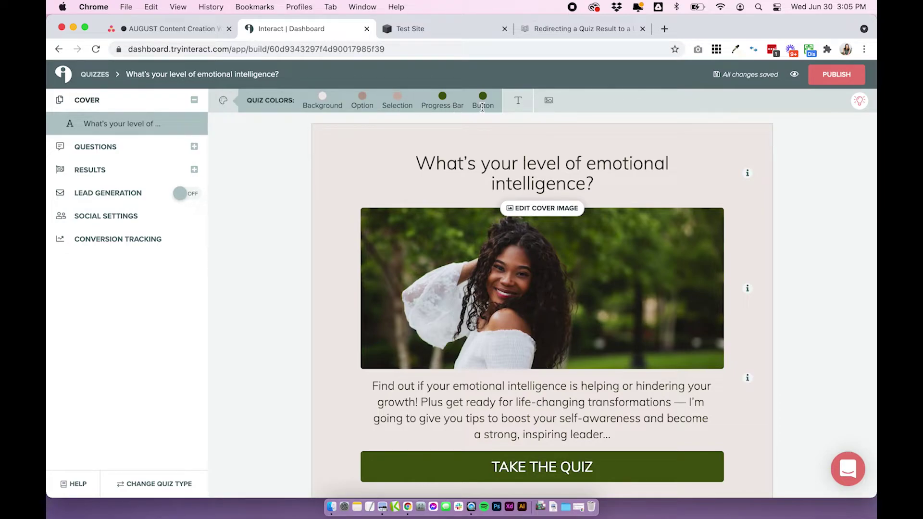
Examine the quiz text font options and the available font providers without changing the font.
{"action": "left_click", "coordinate": [518, 100]}
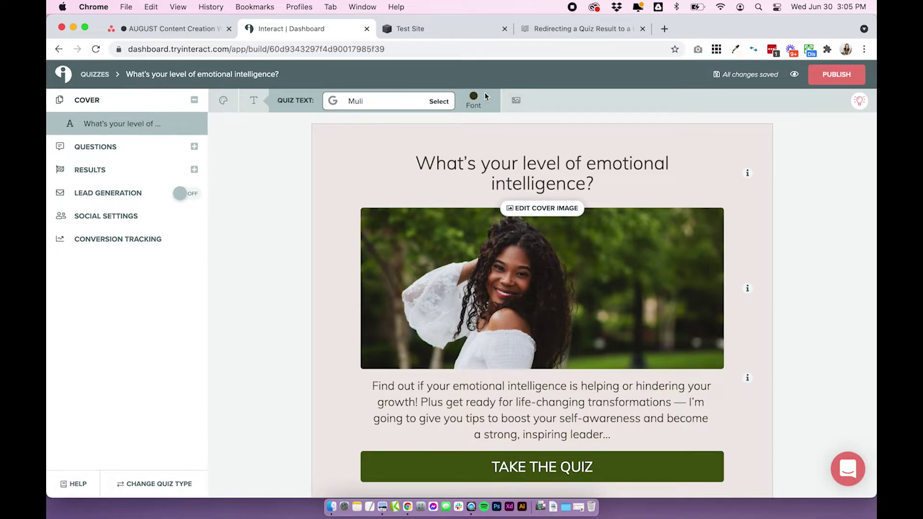
{"action": "left_click", "coordinate": [356, 102]}
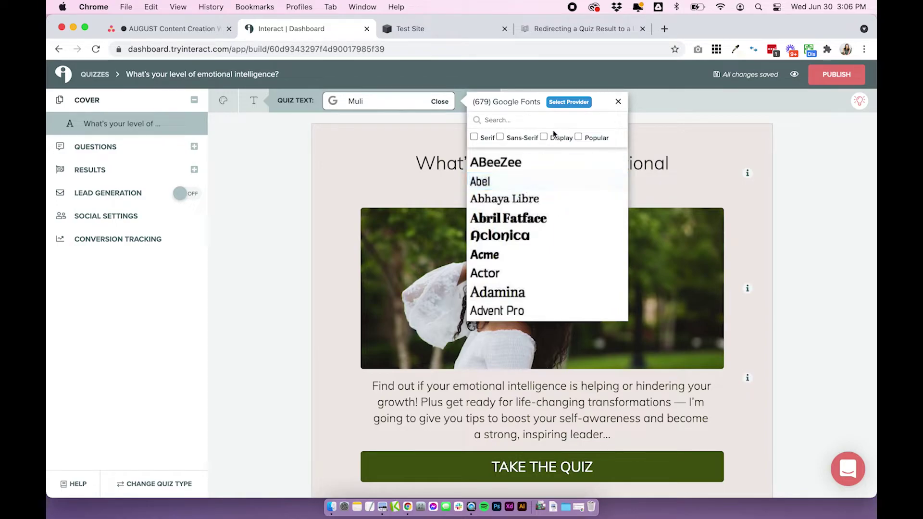
{"action": "left_click", "coordinate": [569, 102]}
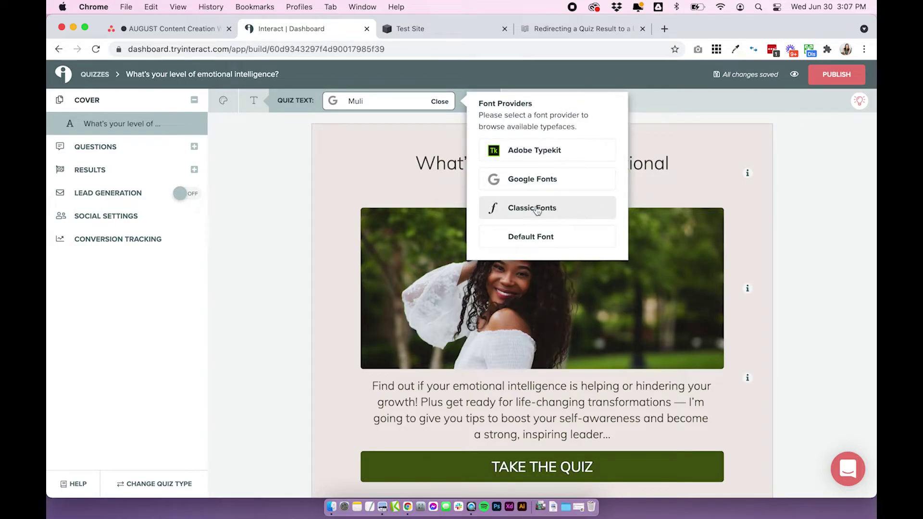
{"action": "left_click", "coordinate": [447, 102]}
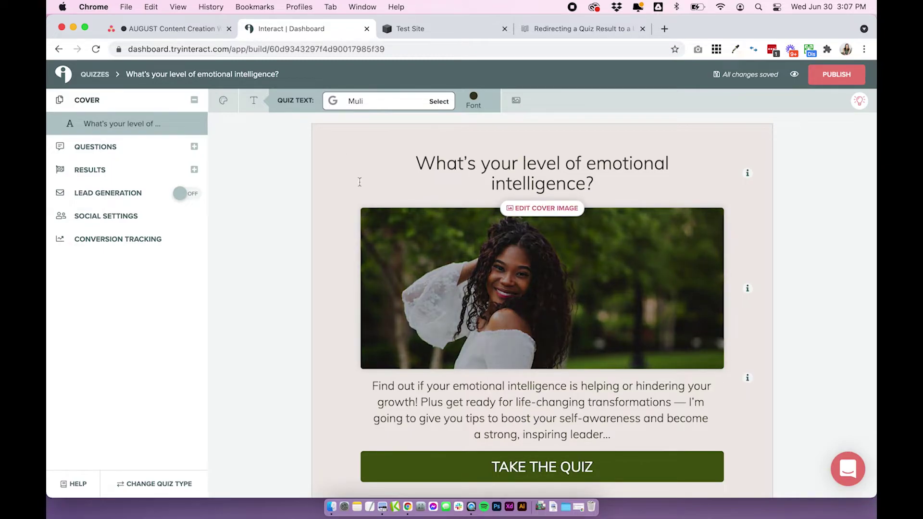
Publish the quiz changes and bring up the quiz's Javascript embed code.
{"action": "left_click", "coordinate": [839, 75]}
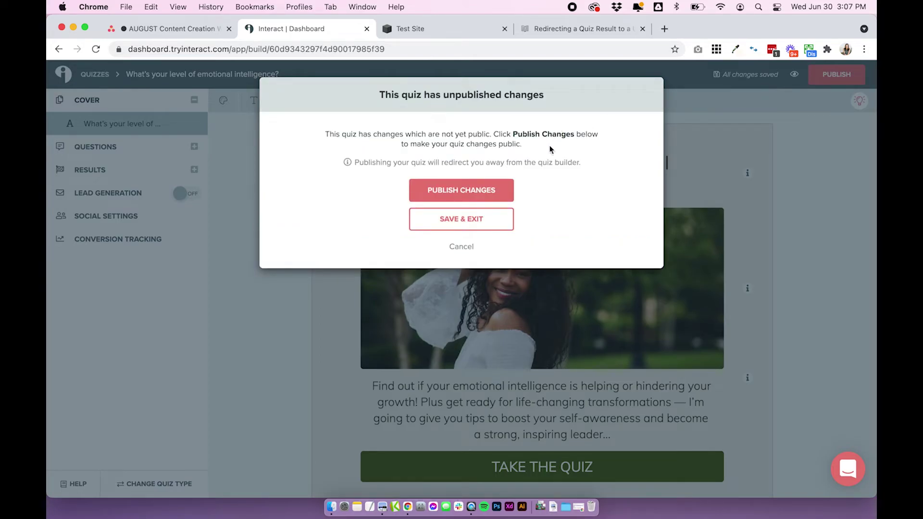
{"action": "left_click", "coordinate": [478, 190]}
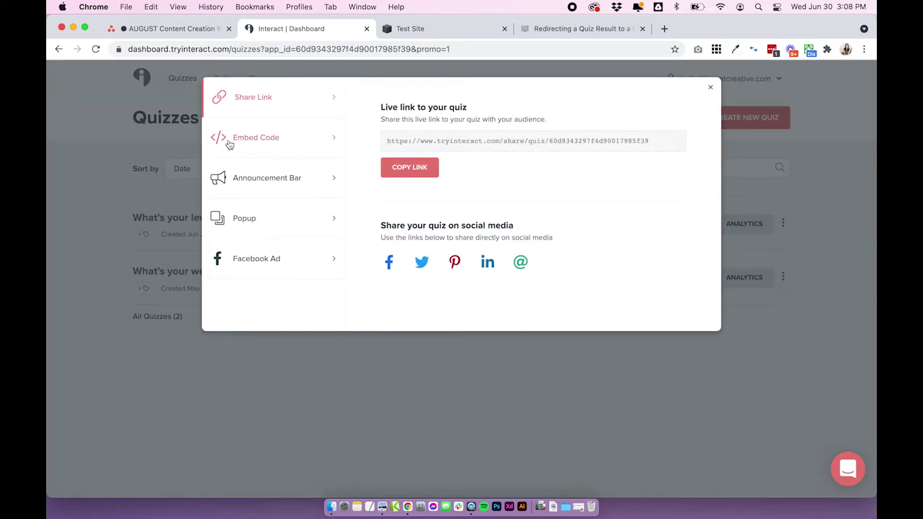
{"action": "left_click", "coordinate": [281, 142]}
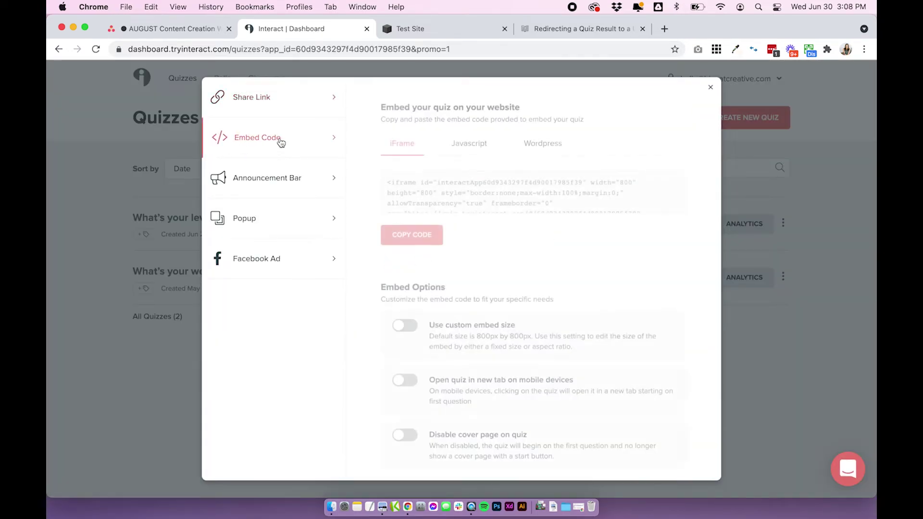
{"action": "left_click", "coordinate": [471, 146]}
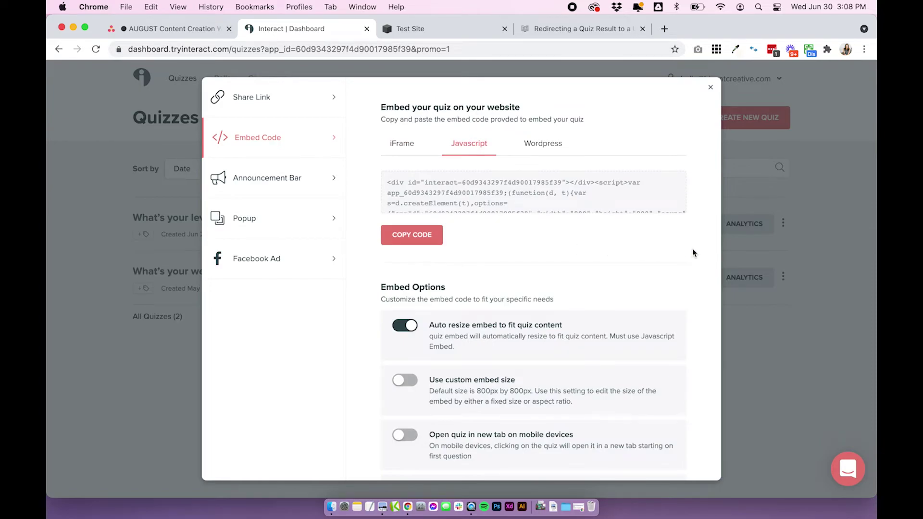
Enable the custom embed size for the Javascript embed and set its dimensions to 3000 x 3000.
{"action": "scroll", "coordinate": [692, 249], "scroll_direction": "down", "scroll_amount": 2}
{"action": "scroll", "coordinate": [692, 249], "scroll_direction": "up", "scroll_amount": 2}
{"action": "scroll", "coordinate": [692, 253], "scroll_direction": "down", "scroll_amount": 4}
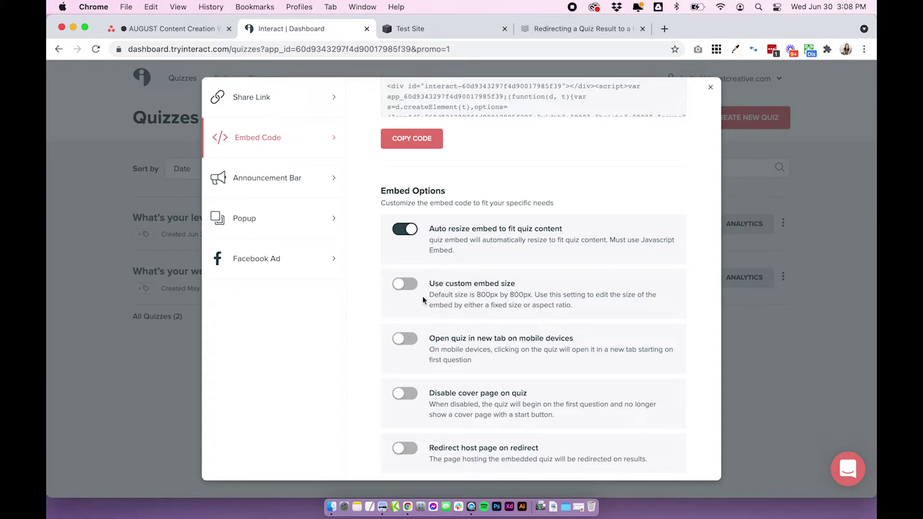
{"action": "left_click", "coordinate": [404, 283]}
{"action": "left_click_drag", "start_coordinate": [502, 338], "coordinate": [484, 338]}
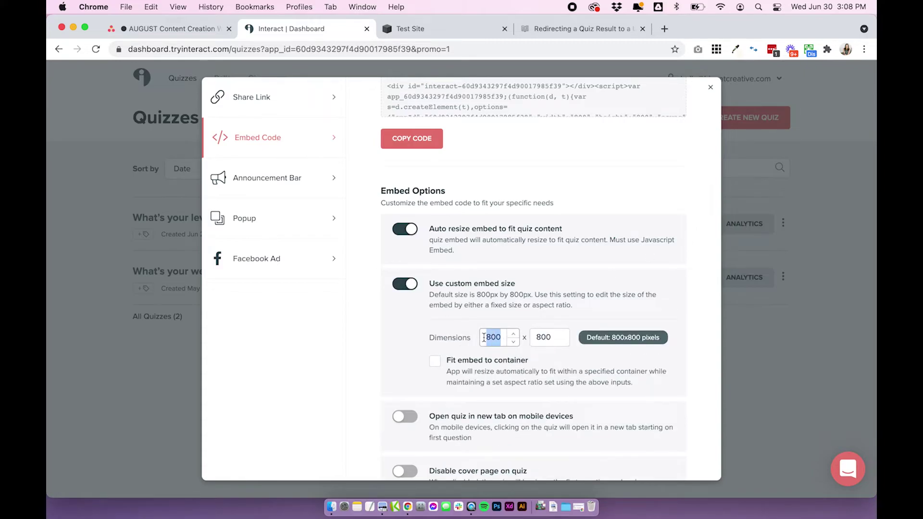
{"action": "type", "text": "3000"}
{"action": "key", "text": "Tab"}
{"action": "type", "text": "3000"}
{"action": "left_click", "coordinate": [470, 357]}
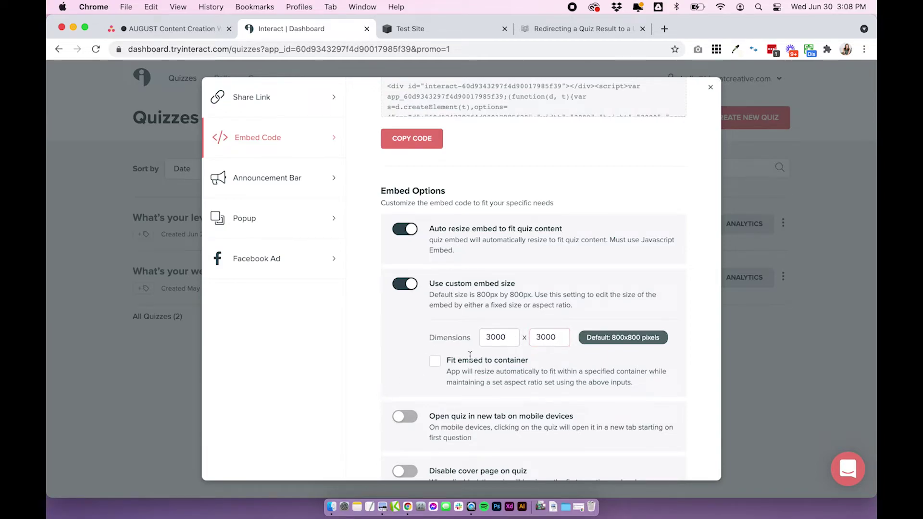
Turn on the options to redirect the host page and disable the quiz's cover page, and copy the updated Javascript embed code.
{"action": "scroll", "coordinate": [470, 356], "scroll_direction": "down", "scroll_amount": 3}
{"action": "left_click", "coordinate": [409, 411]}
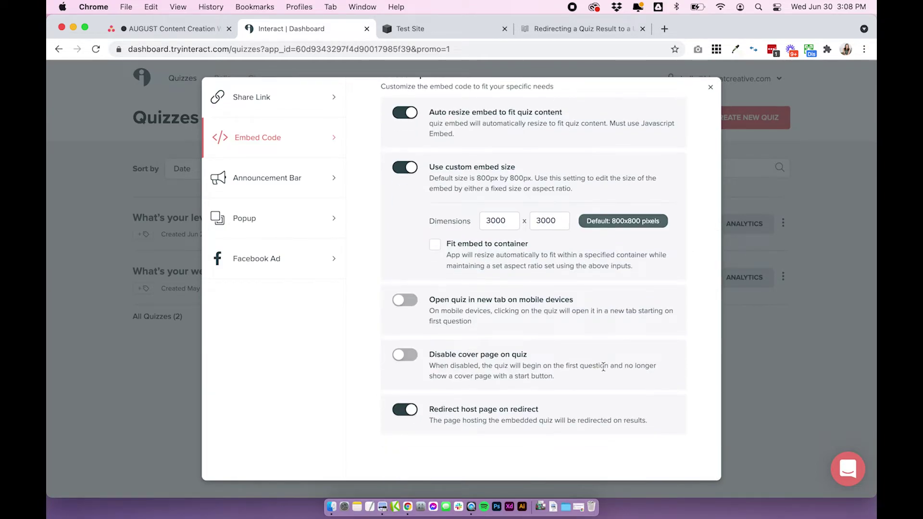
{"action": "scroll", "coordinate": [620, 367], "scroll_direction": "up", "scroll_amount": 1}
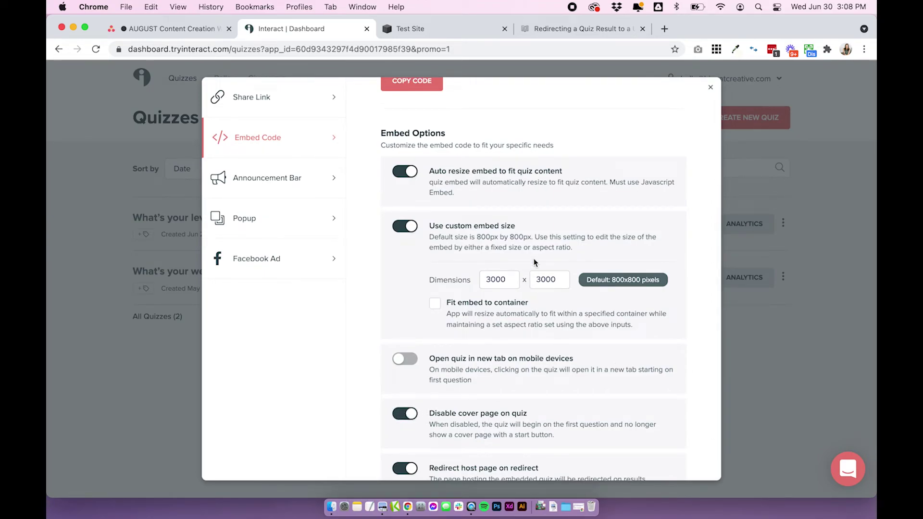
{"action": "scroll", "coordinate": [534, 263], "scroll_direction": "up", "scroll_amount": 3}
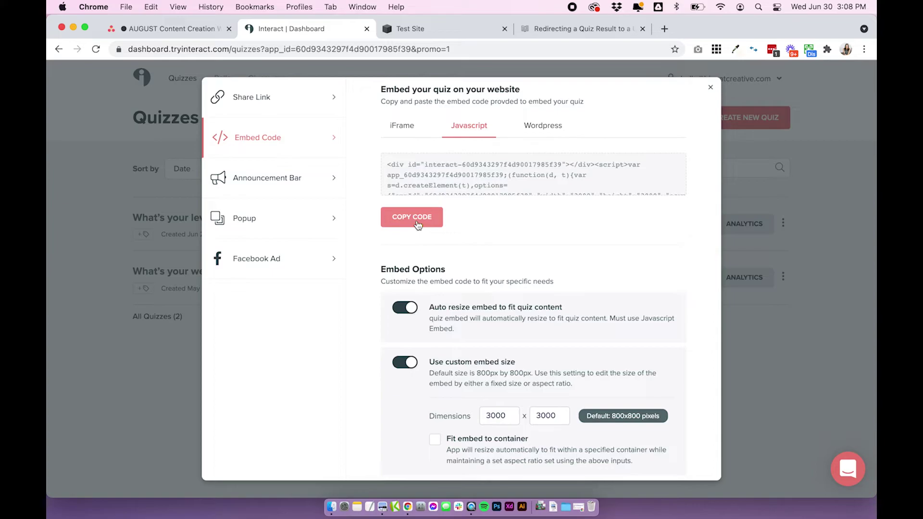
{"action": "left_click", "coordinate": [417, 222]}
On the Squarespace Home page, replace the Code block's contents with the embed code that skips the cover page, and save.
{"action": "left_click", "coordinate": [438, 31]}
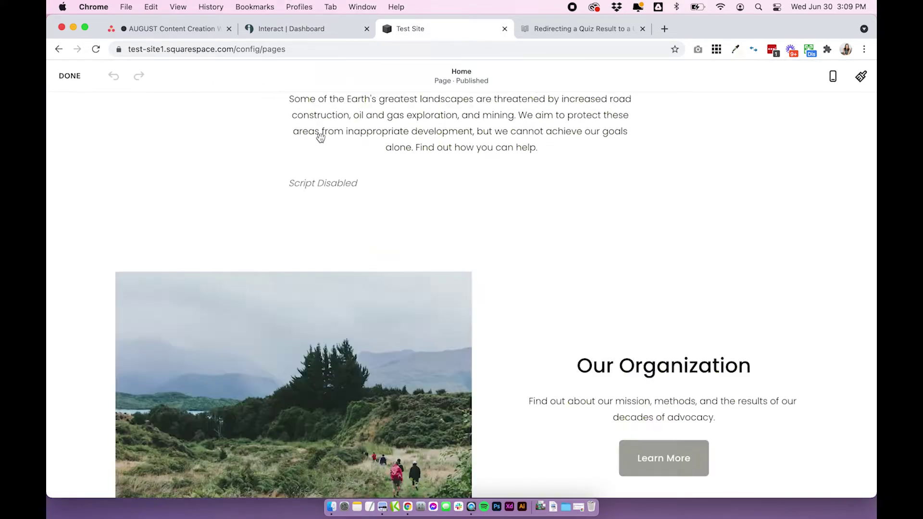
{"action": "double_click", "coordinate": [542, 194]}
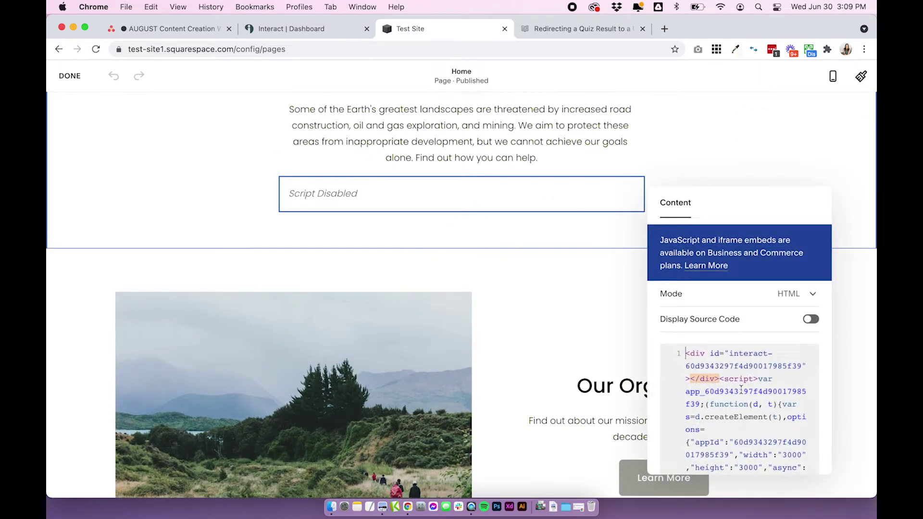
{"action": "key", "text": "super+a"}
{"action": "key", "text": "super+v"}
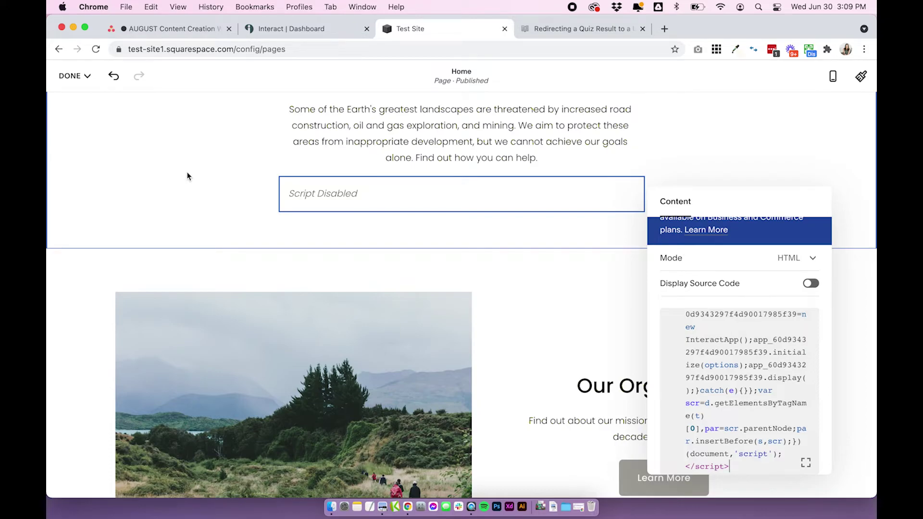
{"action": "left_click", "coordinate": [187, 176]}
{"action": "left_click", "coordinate": [73, 76]}
{"action": "left_click", "coordinate": [79, 96]}
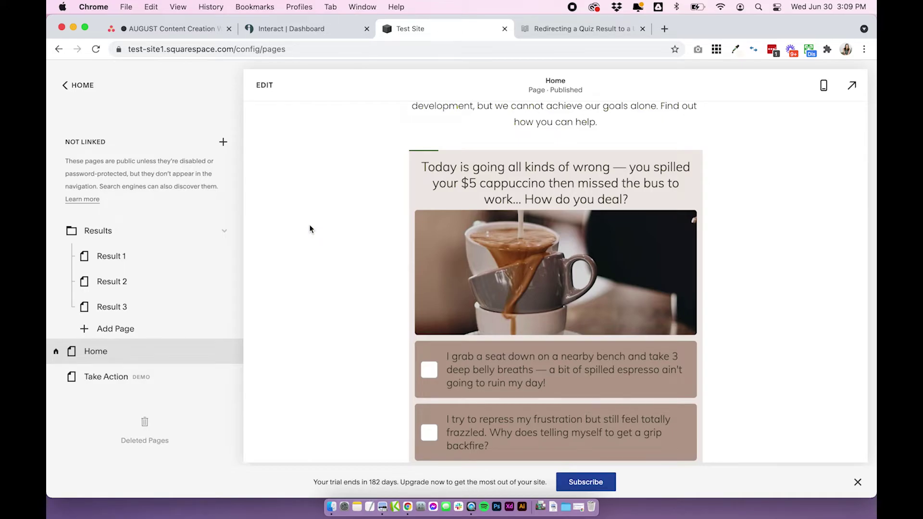
Review the embedded quiz on the Home page, checking its first question and answer options.
{"action": "scroll", "coordinate": [309, 228], "scroll_direction": "down", "scroll_amount": 2}
{"action": "scroll", "coordinate": [614, 215], "scroll_direction": "down", "scroll_amount": 1}
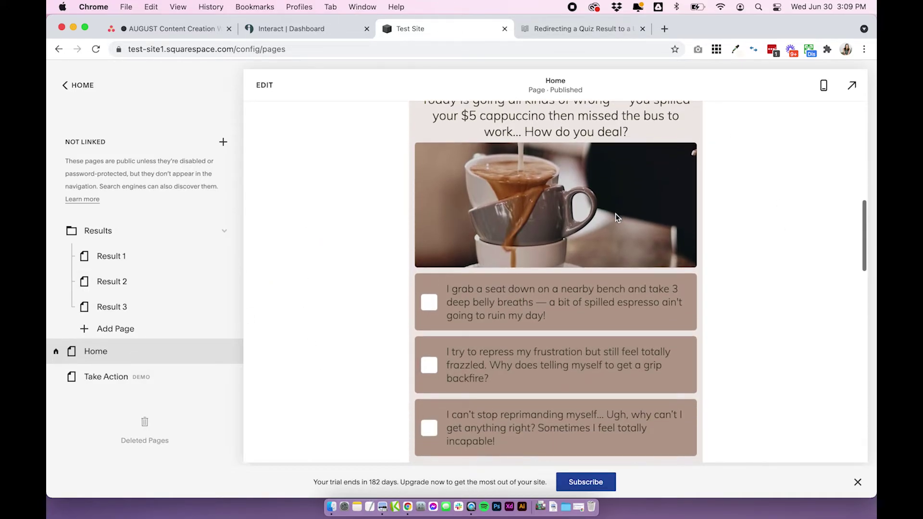
{"action": "scroll", "coordinate": [336, 274], "scroll_direction": "down", "scroll_amount": 1}
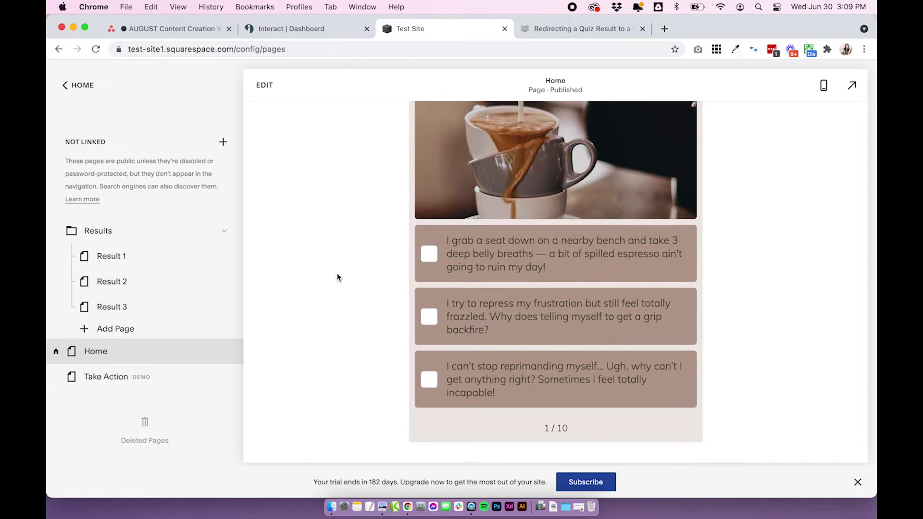
{"action": "scroll", "coordinate": [338, 274], "scroll_direction": "up", "scroll_amount": 2}
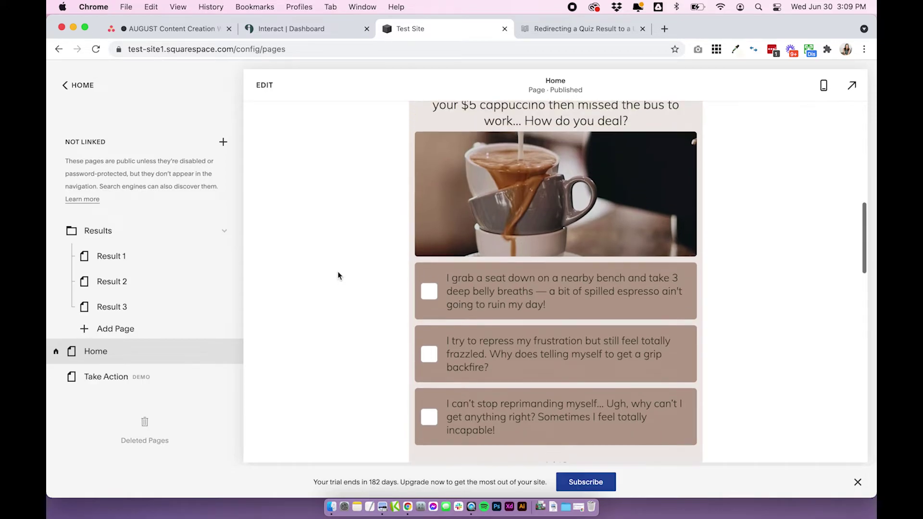
Test the embedded quiz on the Home page by answering its first question, and review the layout of the following question.
{"action": "scroll", "coordinate": [349, 244], "scroll_direction": "down", "scroll_amount": 1}
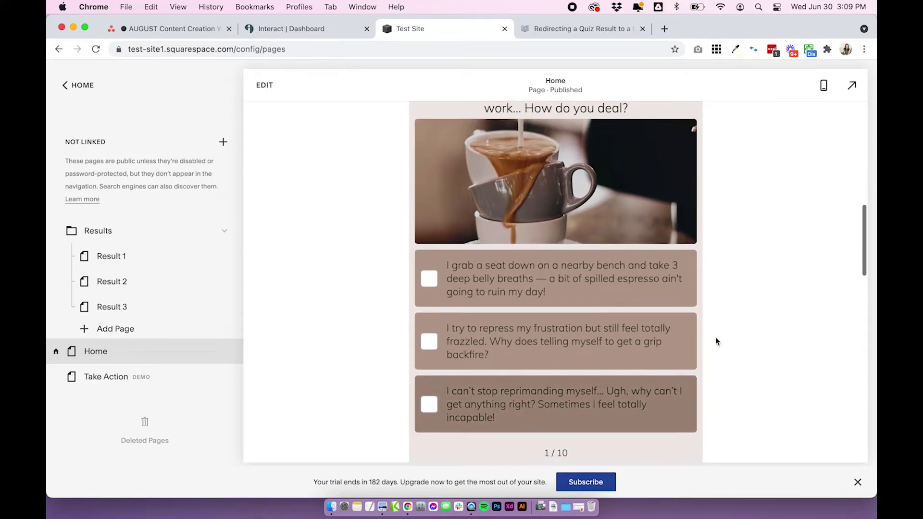
{"action": "scroll", "coordinate": [335, 168], "scroll_direction": "up", "scroll_amount": 2}
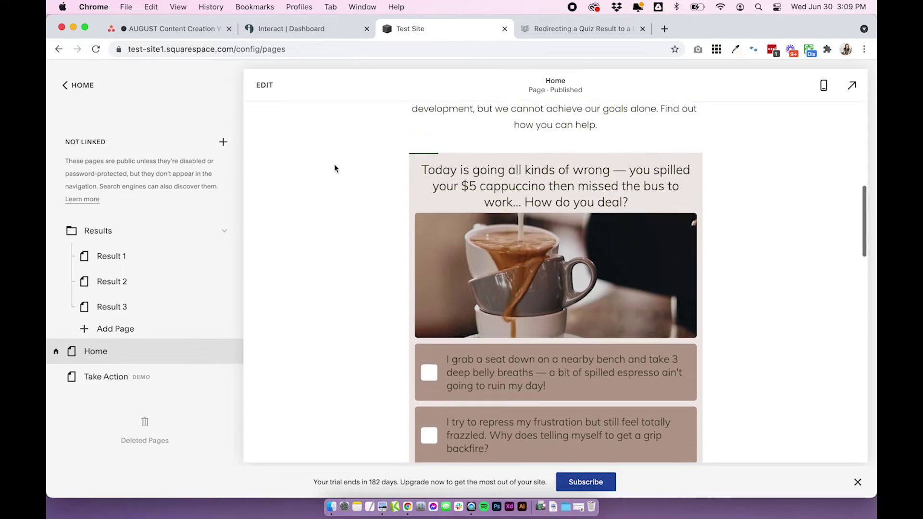
{"action": "scroll", "coordinate": [335, 168], "scroll_direction": "down", "scroll_amount": 2}
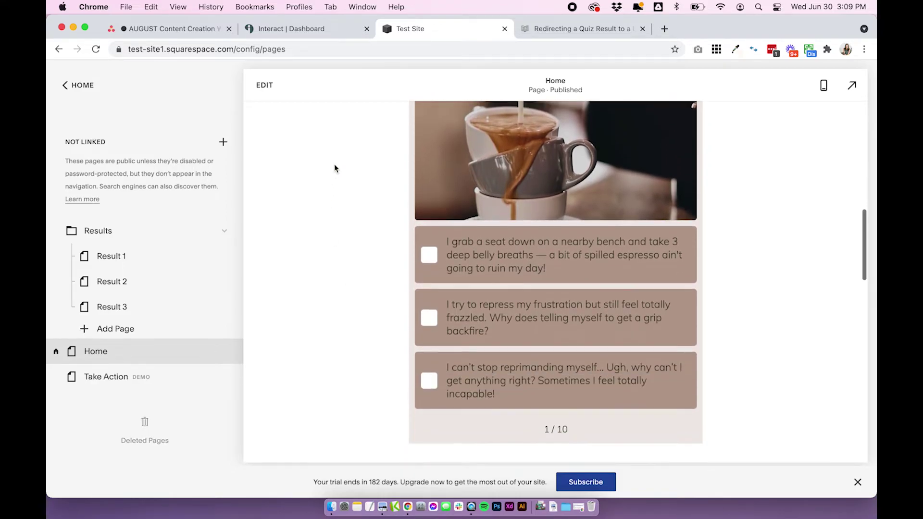
{"action": "left_click", "coordinate": [454, 274]}
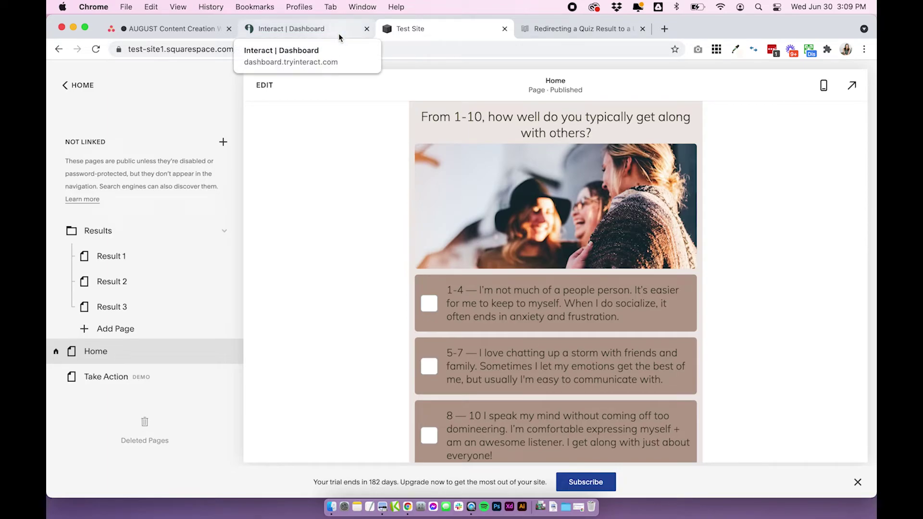
{"action": "scroll", "coordinate": [357, 226], "scroll_direction": "up", "scroll_amount": 2}
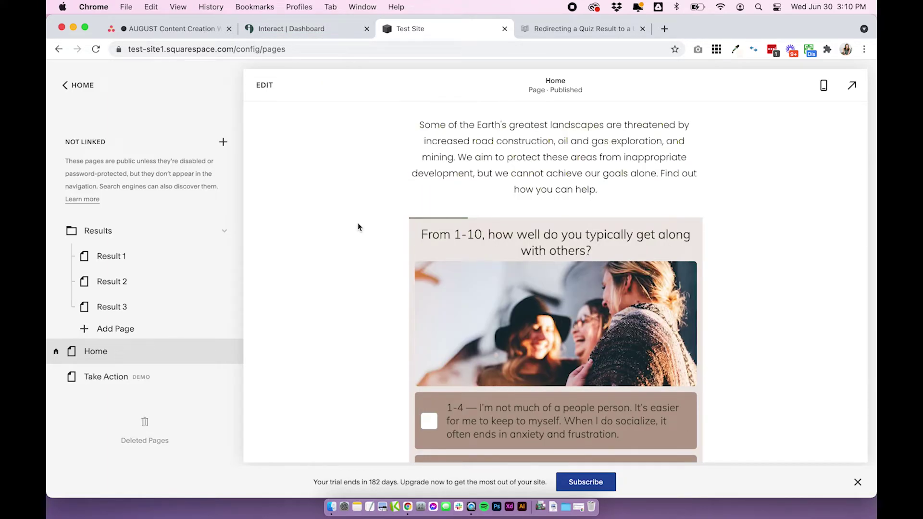
{"action": "scroll", "coordinate": [358, 227], "scroll_direction": "up", "scroll_amount": 2}
{"action": "scroll", "coordinate": [357, 227], "scroll_direction": "down", "scroll_amount": 3}
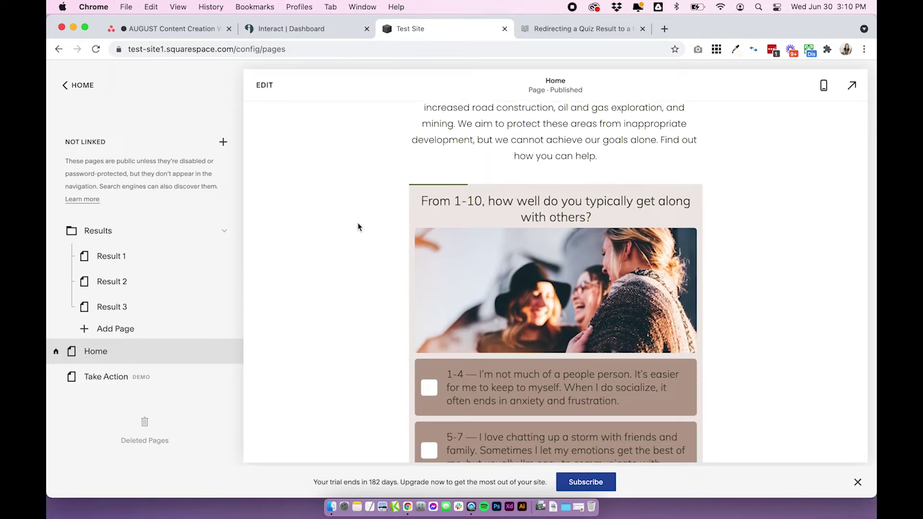
{"action": "scroll", "coordinate": [358, 227], "scroll_direction": "down", "scroll_amount": 3}
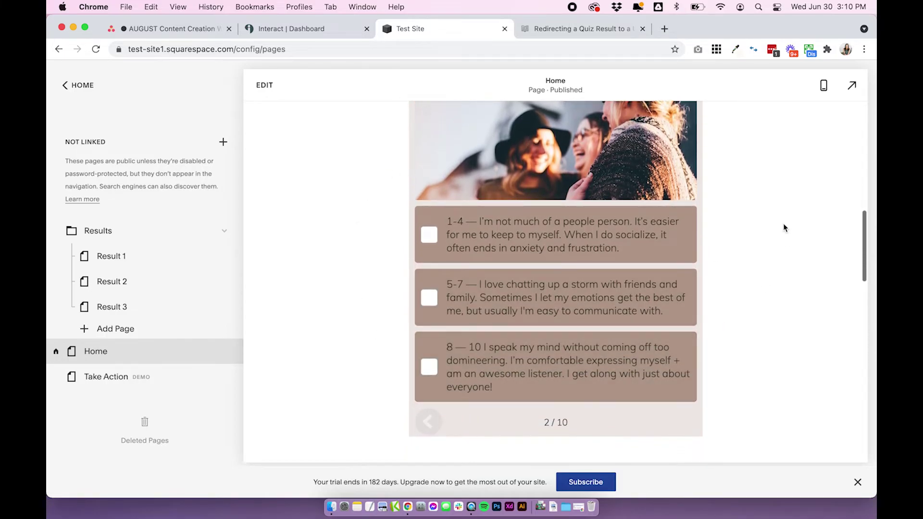
{"action": "scroll", "coordinate": [781, 218], "scroll_direction": "up", "scroll_amount": 2}
{"action": "scroll", "coordinate": [780, 218], "scroll_direction": "up", "scroll_amount": 1}
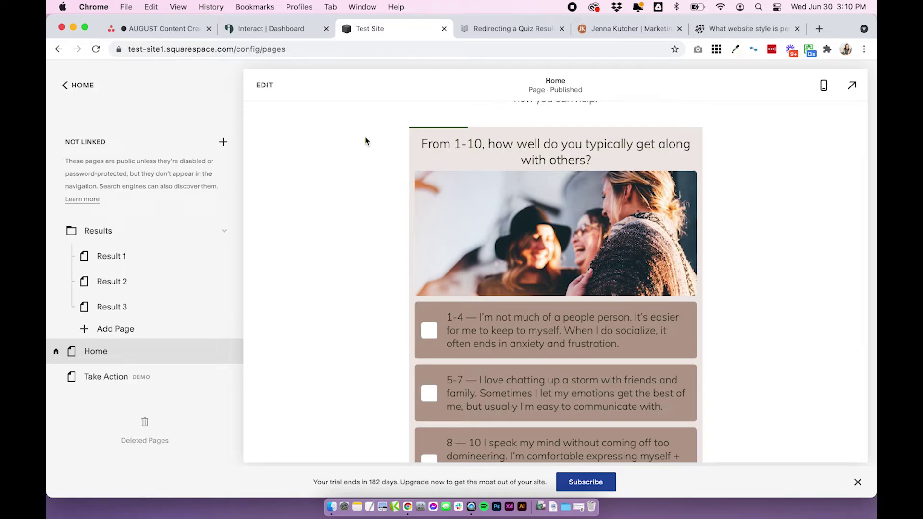
Open the Home page for editing and delete the Code block containing the embedded quiz.
{"action": "left_click", "coordinate": [259, 87]}
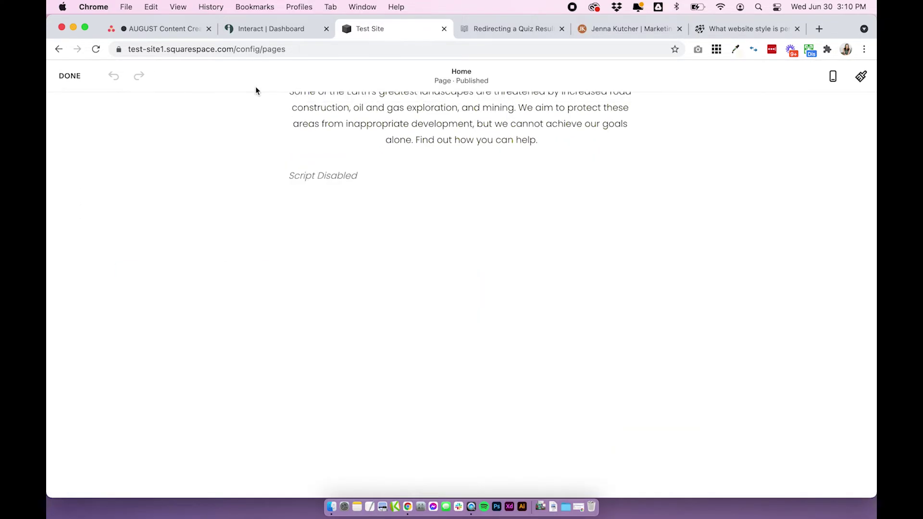
{"action": "left_click", "coordinate": [331, 179]}
{"action": "left_click", "coordinate": [351, 141]}
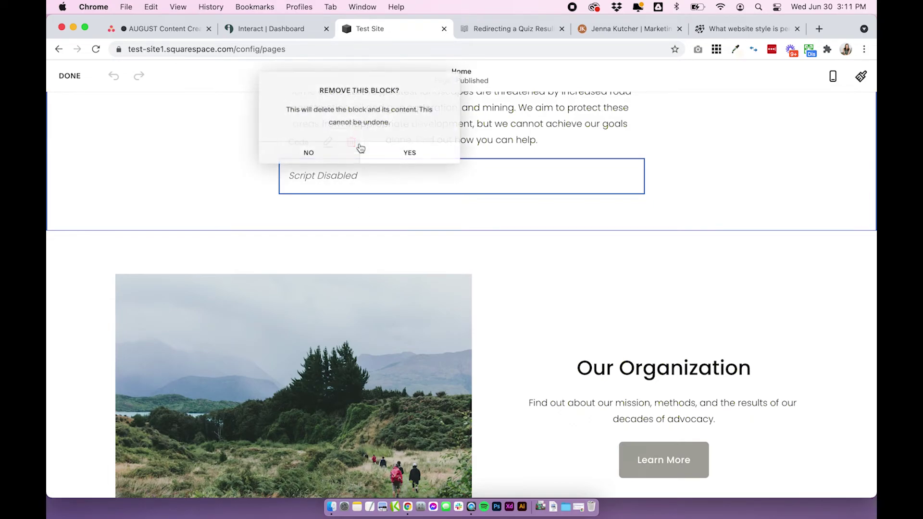
{"action": "left_click", "coordinate": [409, 153]}
Add a Button block below the intro paragraph and set its text to "Take the quiz now!".
{"action": "scroll", "coordinate": [337, 216], "scroll_direction": "up", "scroll_amount": 3}
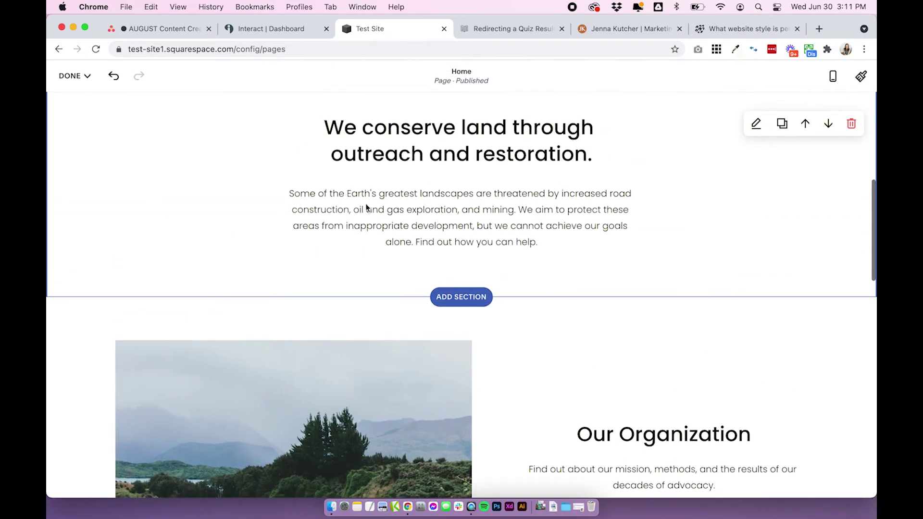
{"action": "left_click", "coordinate": [462, 260]}
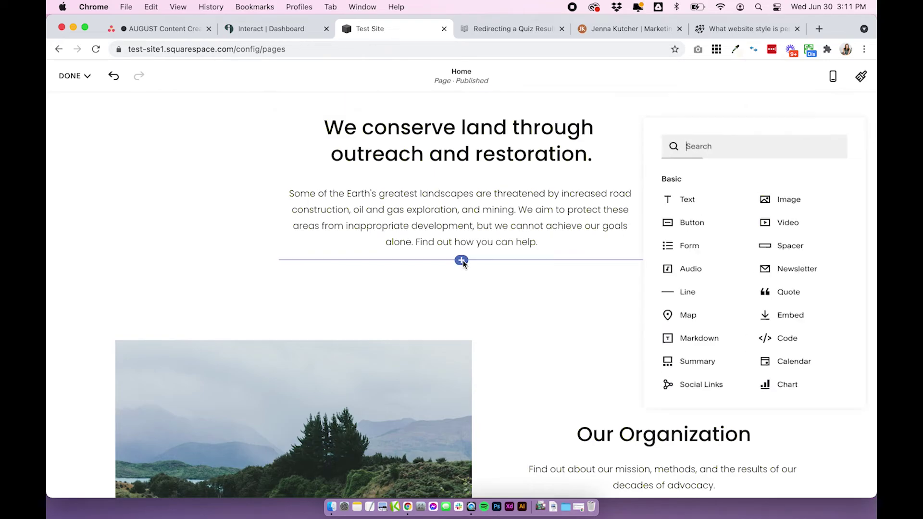
{"action": "left_click", "coordinate": [685, 228]}
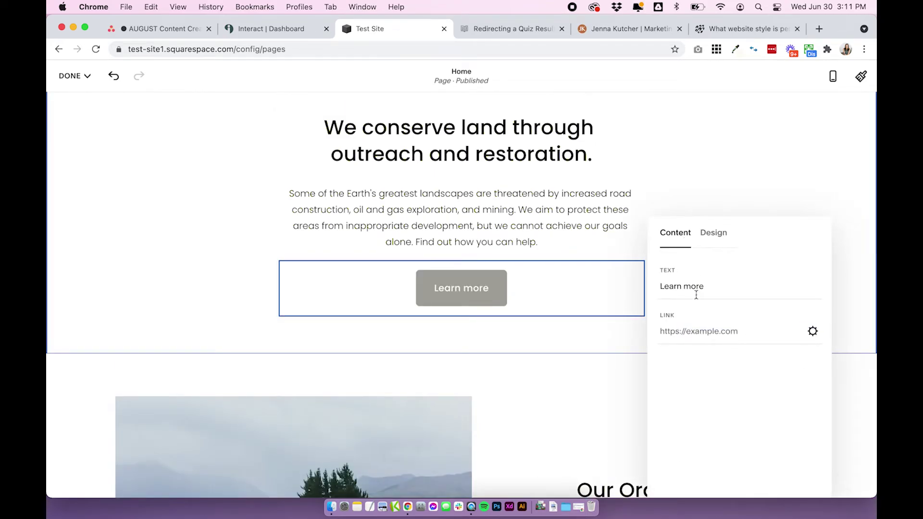
{"action": "triple_click", "coordinate": [695, 285]}
{"action": "type", "text": "Tka "}
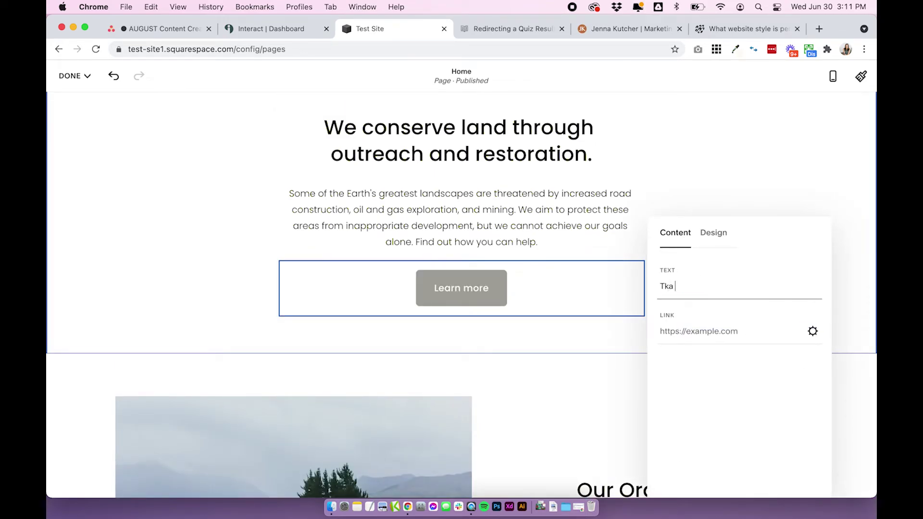
{"action": "type", "text": "t"}
{"action": "key", "text": "BackSpace"}
{"action": "key", "text": "BackSpace"}
{"action": "key", "text": "BackSpace"}
{"action": "key", "text": "BackSpace"}
{"action": "type", "text": "ake the quiz now!"}
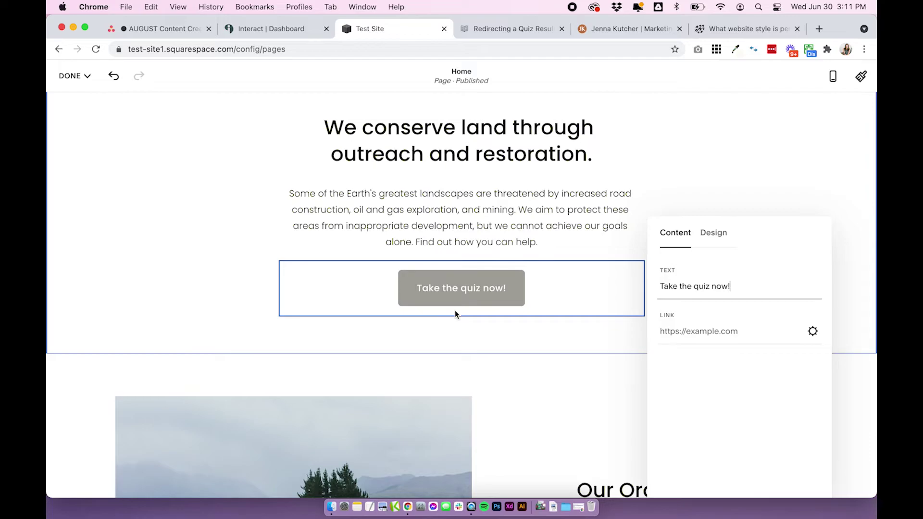
{"action": "scroll", "coordinate": [456, 313], "scroll_direction": "up", "scroll_amount": 2}
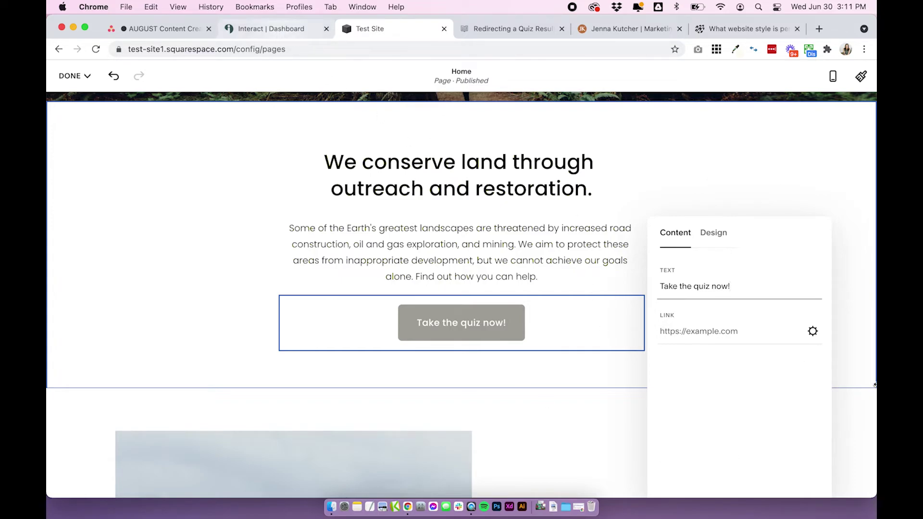
In the Interact dashboard, copy the quiz's live share link.
{"action": "left_click", "coordinate": [241, 33]}
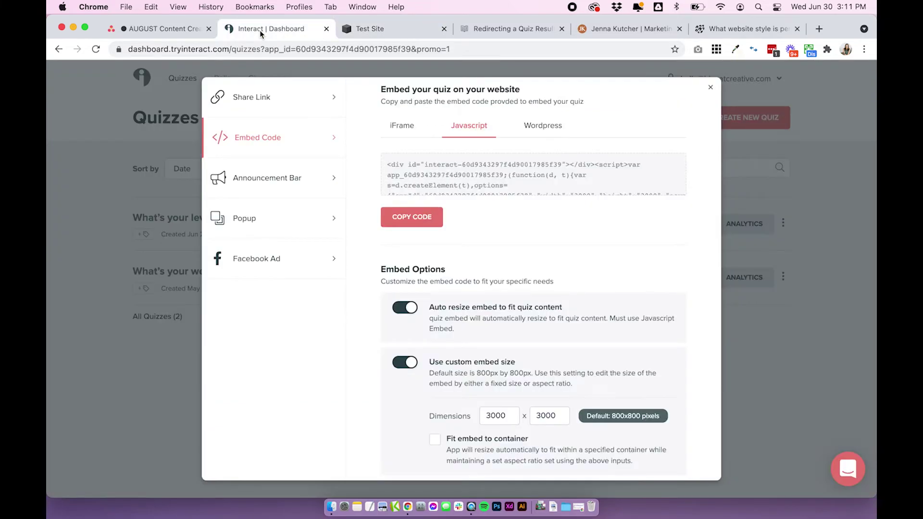
{"action": "left_click", "coordinate": [245, 96]}
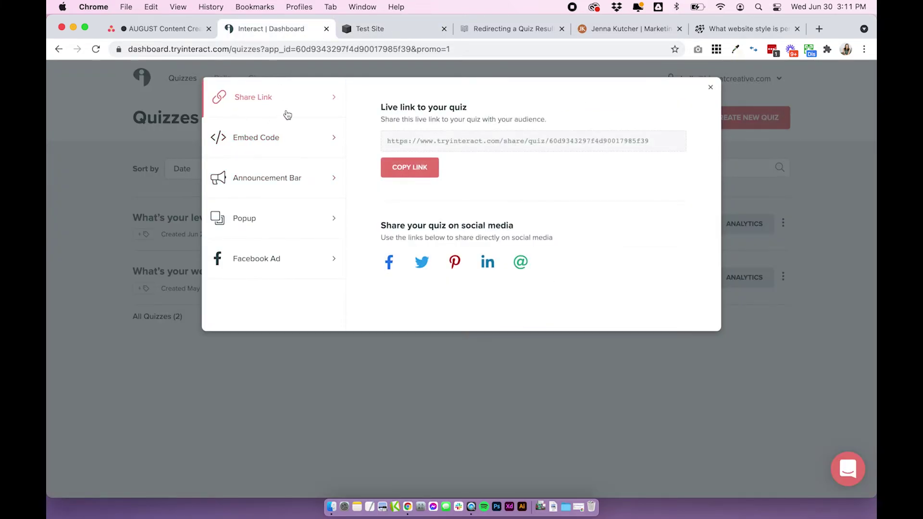
{"action": "left_click", "coordinate": [445, 141]}
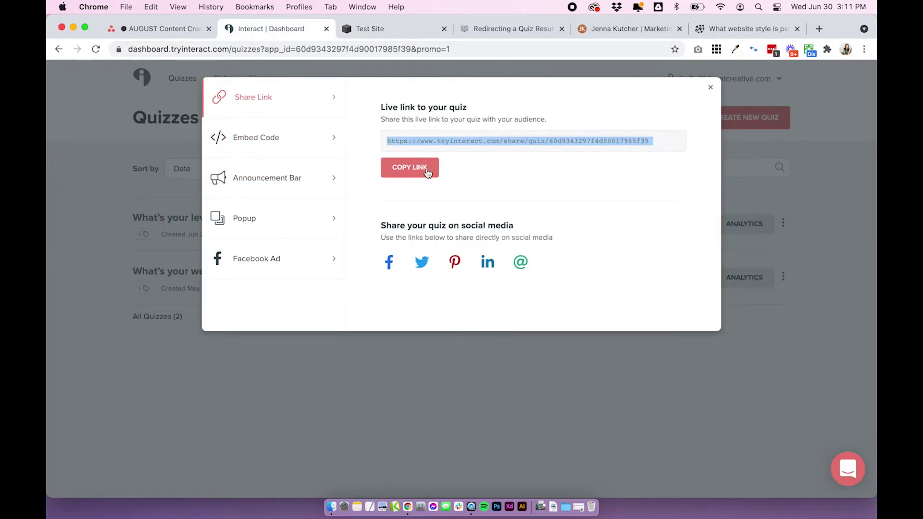
{"action": "left_click", "coordinate": [425, 171]}
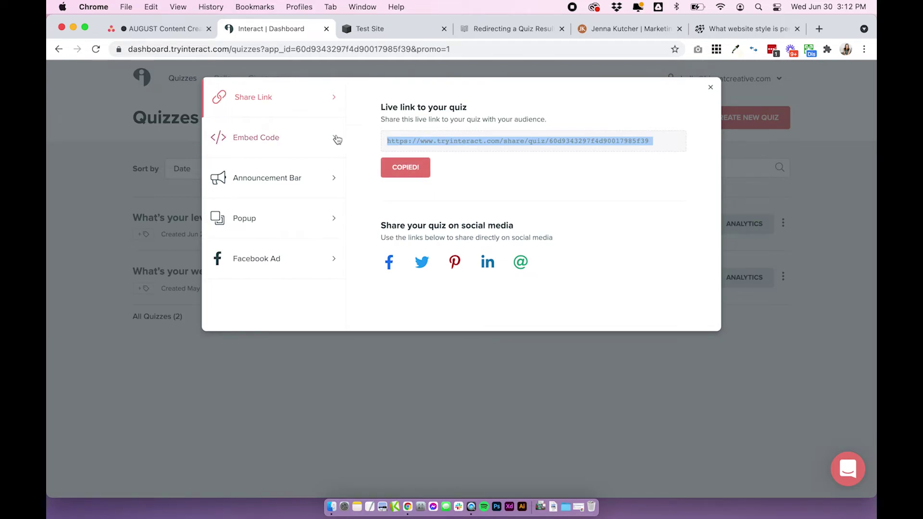
Back on the Squarespace page, link the button to the copied quiz web address, set to open in a new window, and save the link.
{"action": "left_click", "coordinate": [408, 33]}
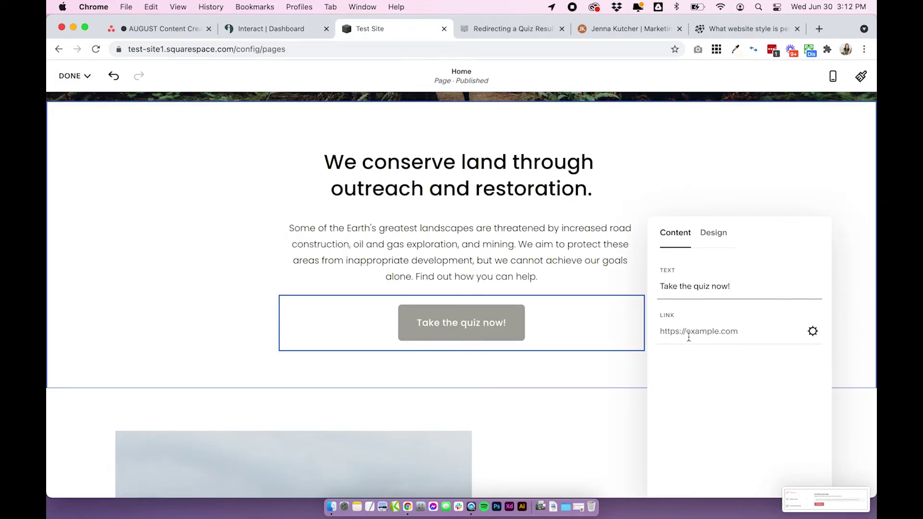
{"action": "left_click", "coordinate": [746, 237]}
{"action": "left_click", "coordinate": [812, 331]}
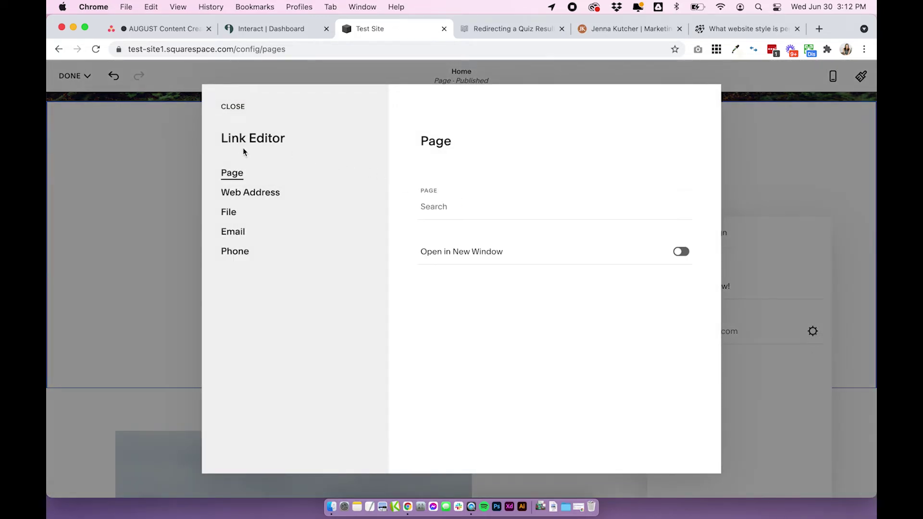
{"action": "left_click", "coordinate": [243, 197]}
{"action": "left_click", "coordinate": [470, 186]}
{"action": "key", "text": "super+v"}
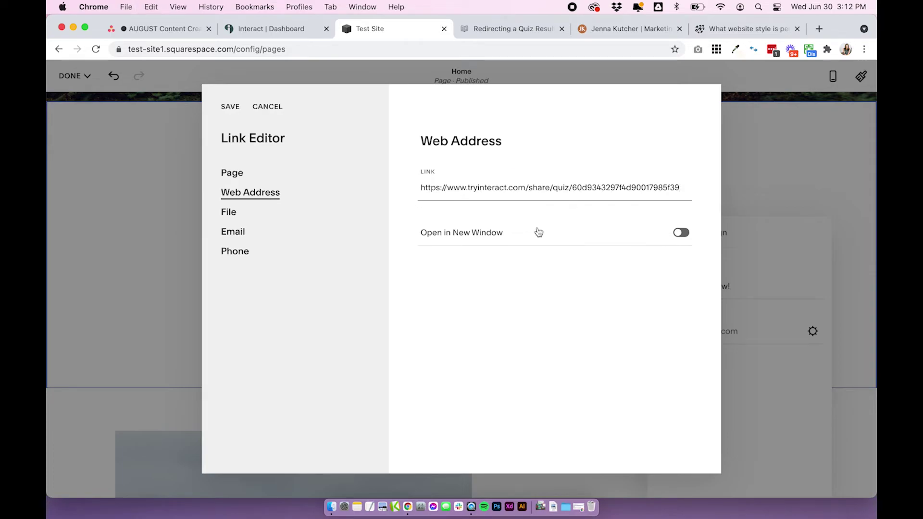
{"action": "left_click", "coordinate": [680, 233]}
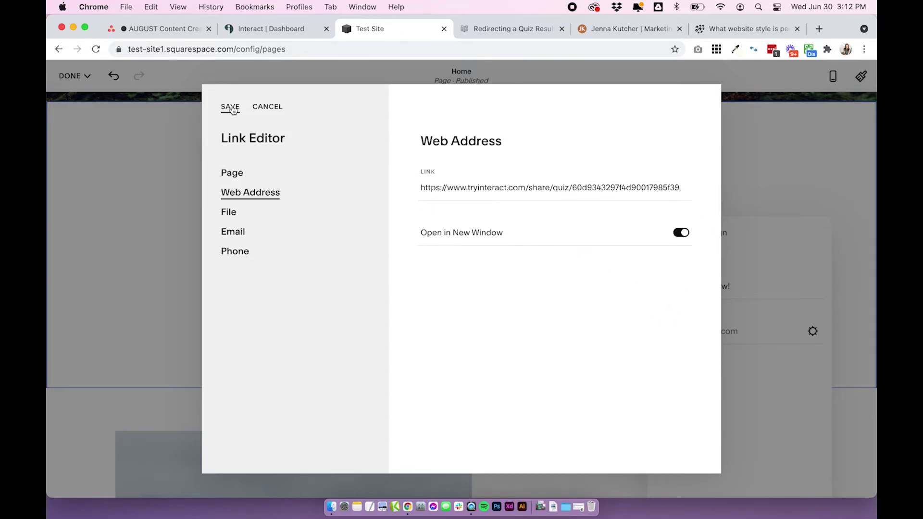
{"action": "left_click", "coordinate": [231, 110]}
Close the button's settings and save the Home page.
{"action": "left_click", "coordinate": [142, 156]}
{"action": "left_click", "coordinate": [70, 75]}
{"action": "left_click", "coordinate": [73, 97]}
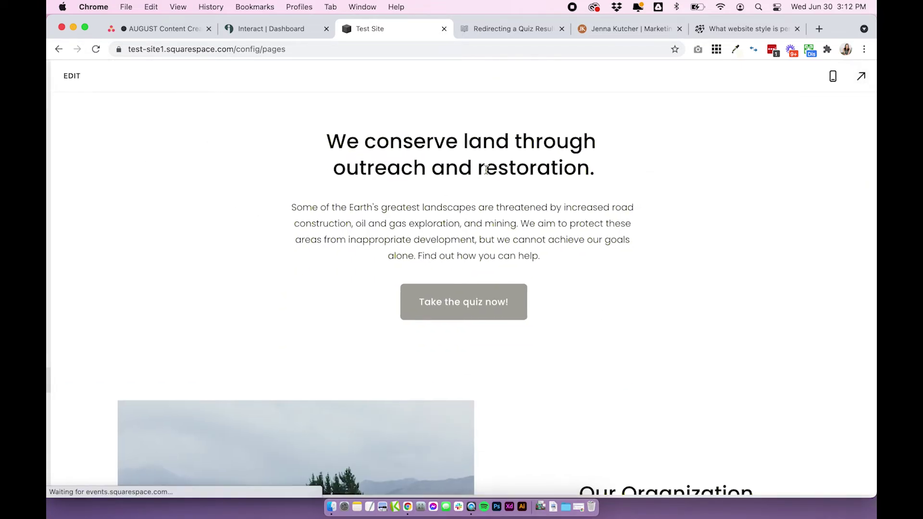
Preview the Home page at full size, test the quiz button, and return to the site's page manager.
{"action": "left_click", "coordinate": [848, 85]}
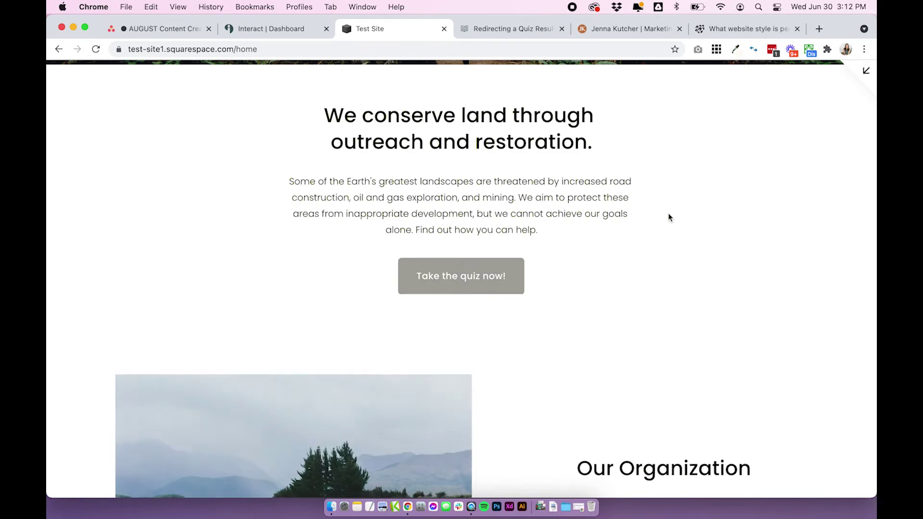
{"action": "left_click", "coordinate": [473, 342]}
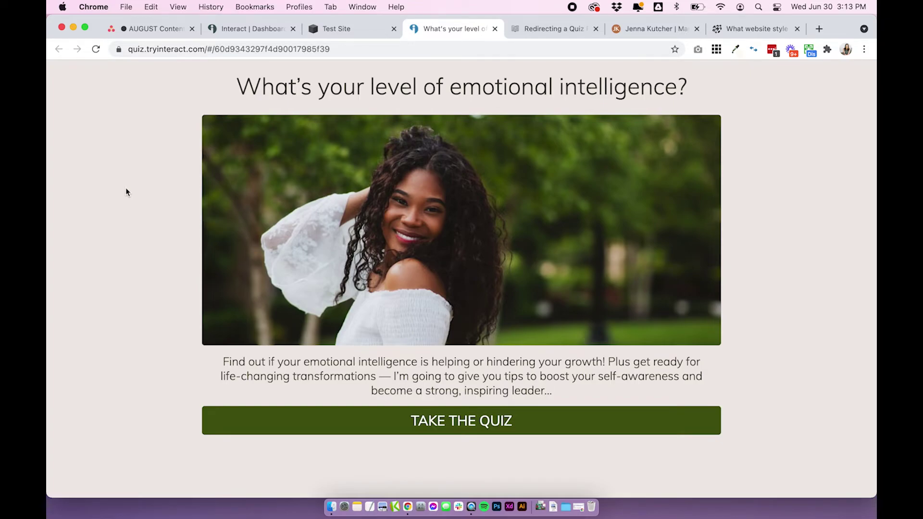
{"action": "left_click", "coordinate": [337, 29]}
{"action": "left_click", "coordinate": [866, 72]}
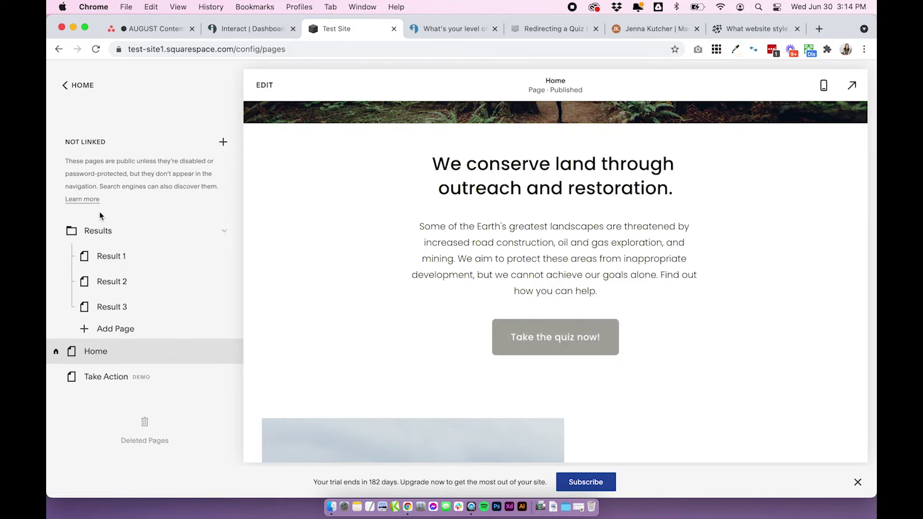
Inspect the web address of the Interact-hosted quiz page, and go back to the Test Site.
{"action": "left_click", "coordinate": [432, 33]}
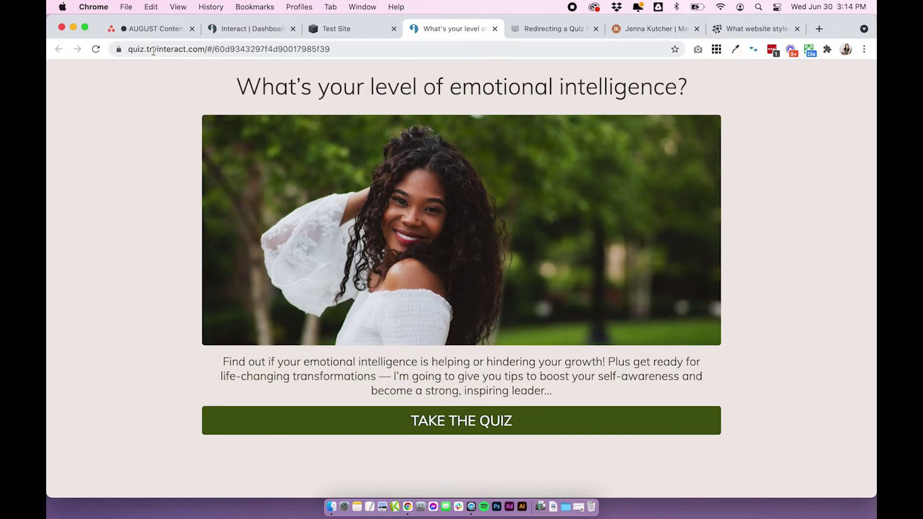
{"action": "left_click", "coordinate": [154, 48]}
{"action": "left_click", "coordinate": [357, 49]}
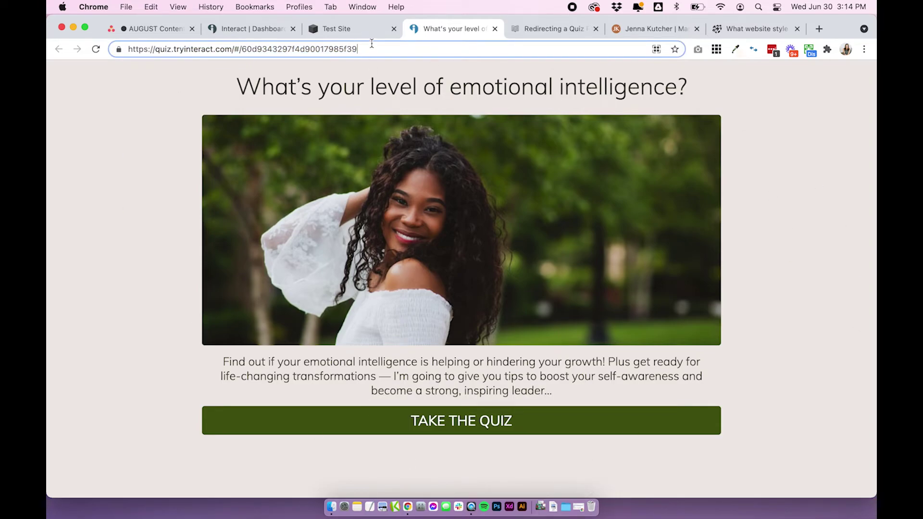
{"action": "left_click", "coordinate": [371, 30]}
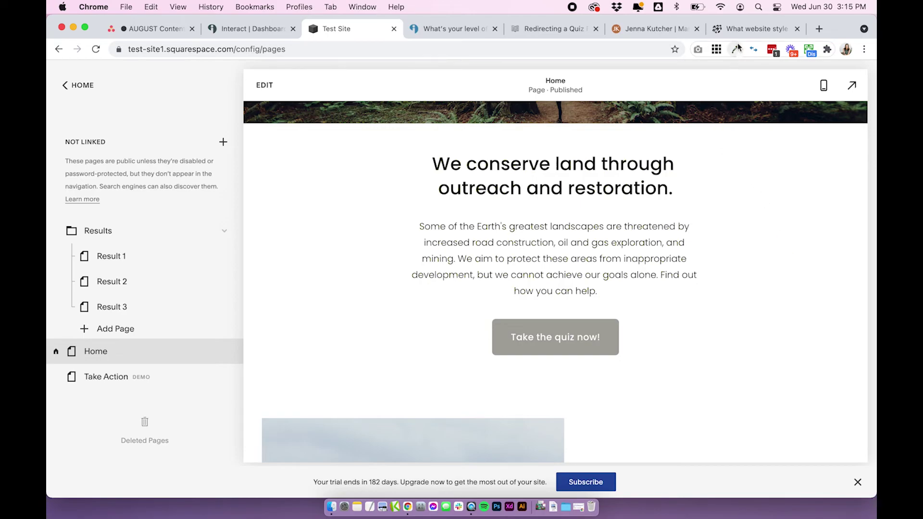
Review the quiz landing page at bigcatcreative.com/quiz, highlighting its introduction and starting the embedded quiz.
{"action": "left_click", "coordinate": [745, 30]}
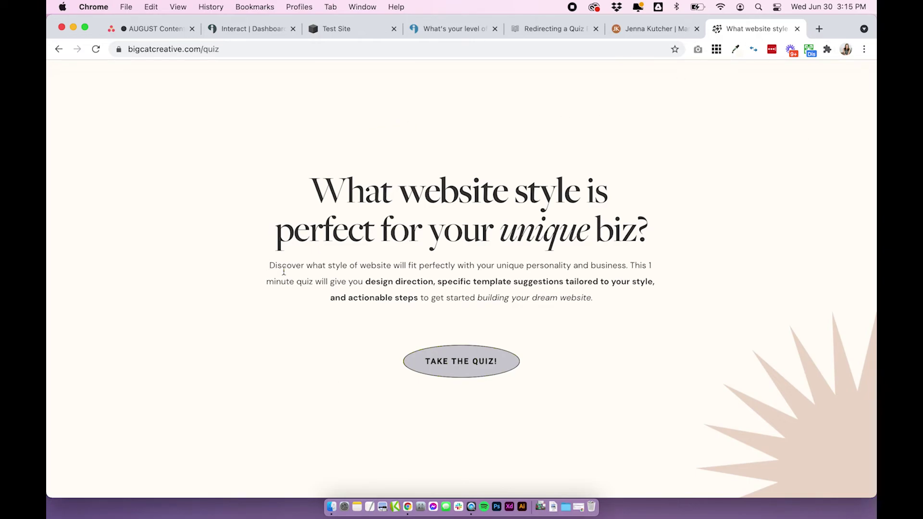
{"action": "left_click_drag", "start_coordinate": [294, 188], "coordinate": [628, 339]}
{"action": "left_click", "coordinate": [476, 163]}
{"action": "left_click", "coordinate": [470, 366]}
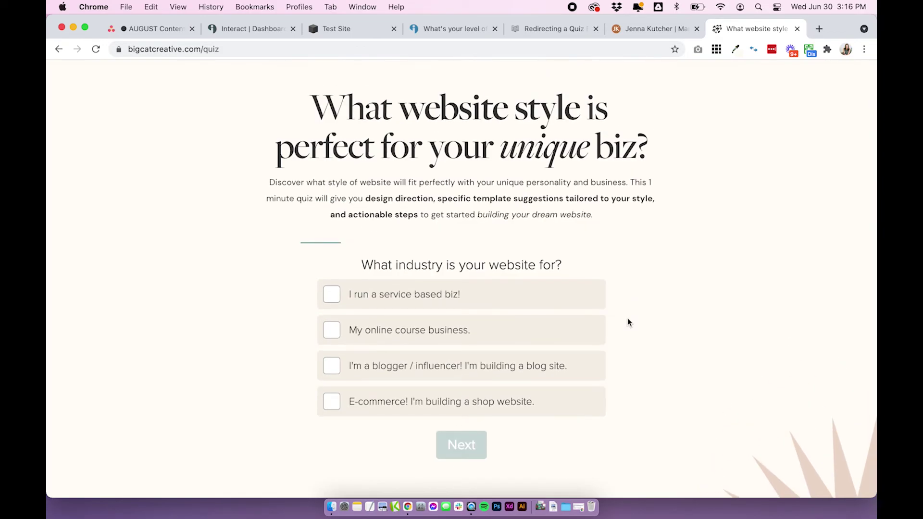
Look through the jennakutcher.com home page to find its "What's Your Secret Sauce?" quiz section.
{"action": "left_click", "coordinate": [652, 29]}
{"action": "scroll", "coordinate": [567, 300], "scroll_direction": "down", "scroll_amount": 15}
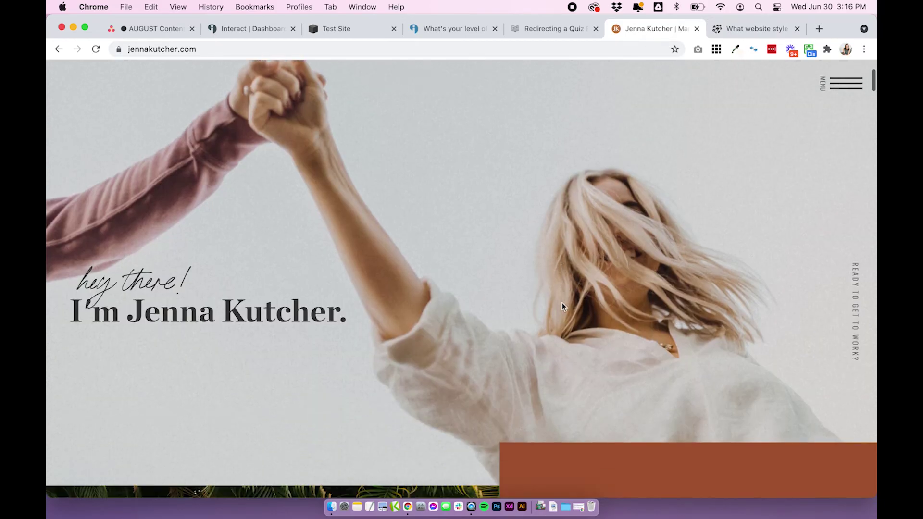
{"action": "scroll", "coordinate": [563, 307], "scroll_direction": "down", "scroll_amount": 6}
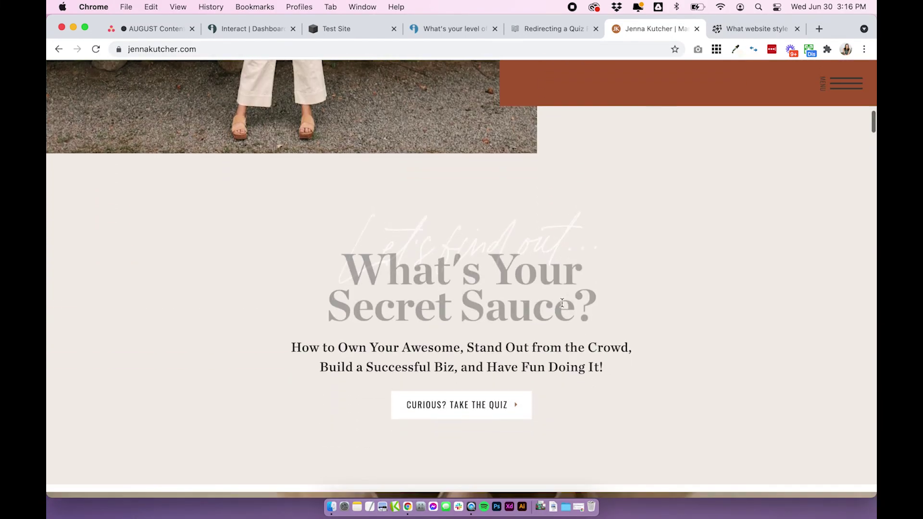
Start the embedded "What's Your Secret Sauce?" quiz on the jennakutcher.com home page to view its first question.
{"action": "scroll", "coordinate": [563, 305], "scroll_direction": "up", "scroll_amount": 2}
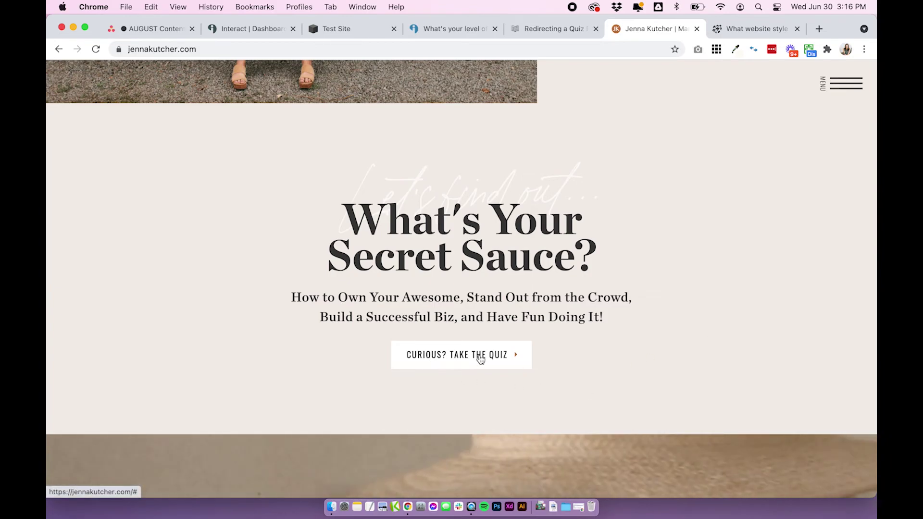
{"action": "left_click", "coordinate": [480, 359]}
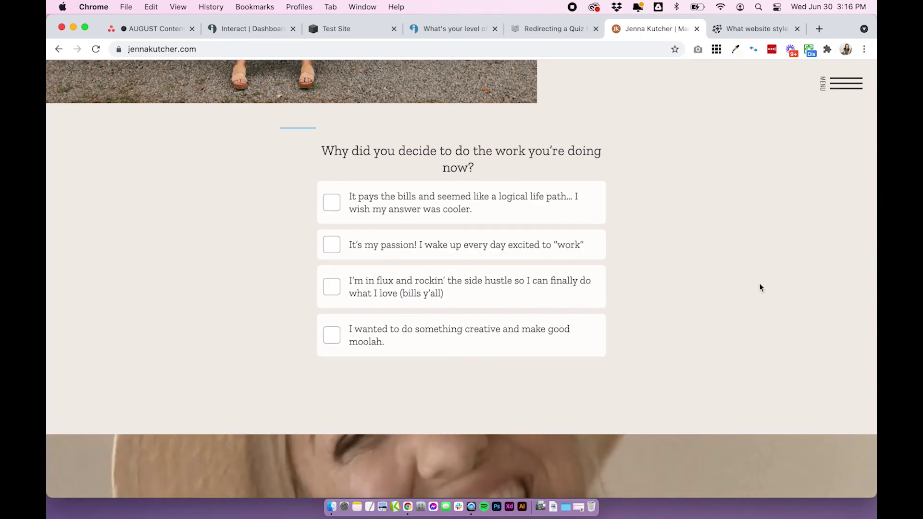
Compare the embedded quiz on bigcatcreative.com/quiz with the one on jennakutcher.com, and return to the Test Site's page manager.
{"action": "left_click", "coordinate": [765, 30]}
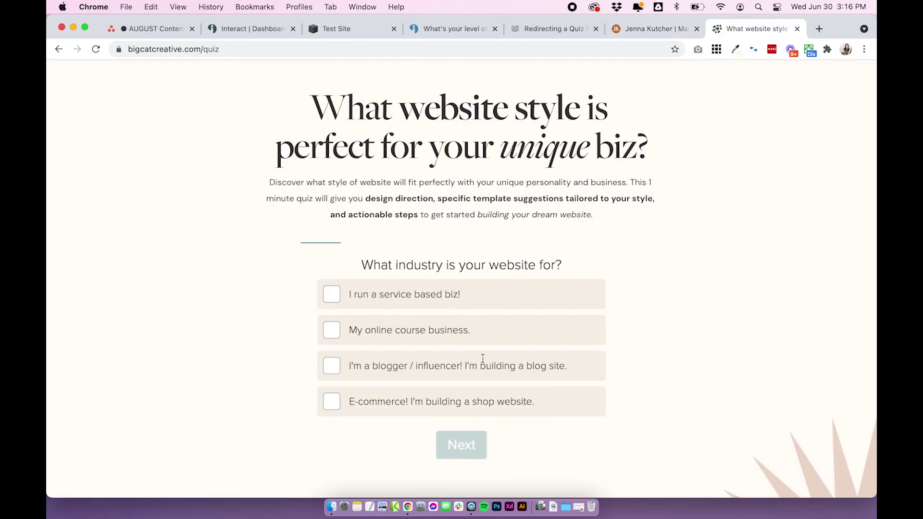
{"action": "scroll", "coordinate": [757, 231], "scroll_direction": "down", "scroll_amount": 1}
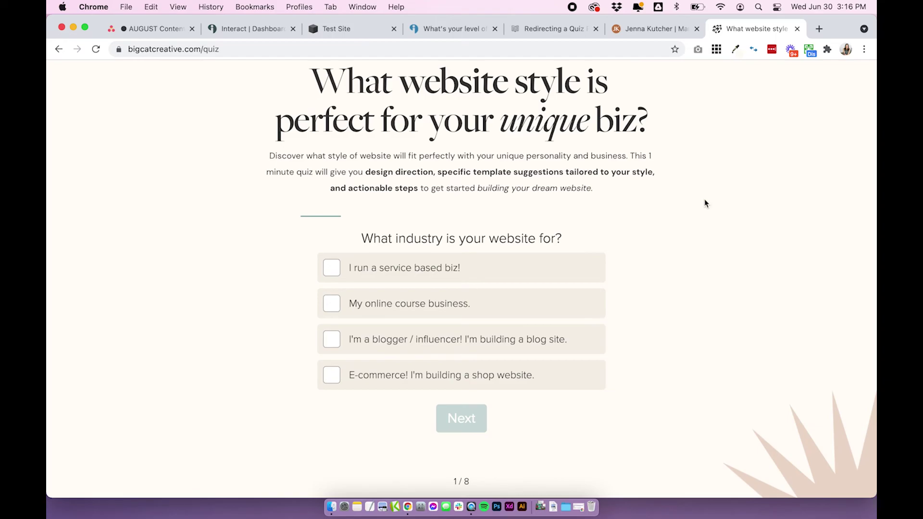
{"action": "scroll", "coordinate": [705, 203], "scroll_direction": "up", "scroll_amount": 2}
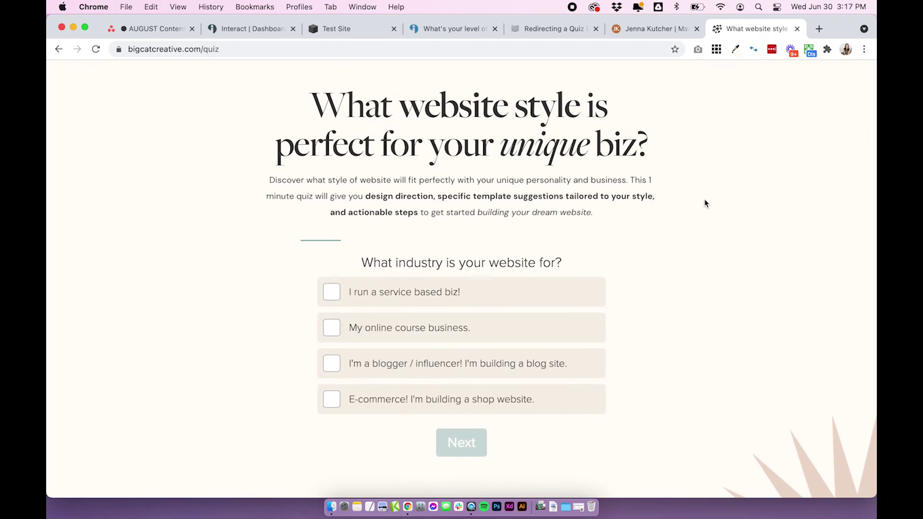
{"action": "left_click", "coordinate": [639, 29]}
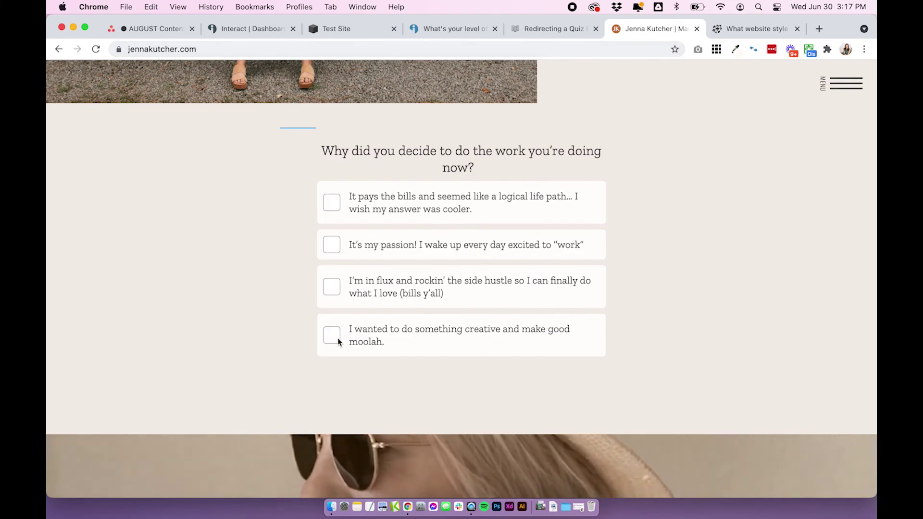
{"action": "left_click", "coordinate": [336, 28]}
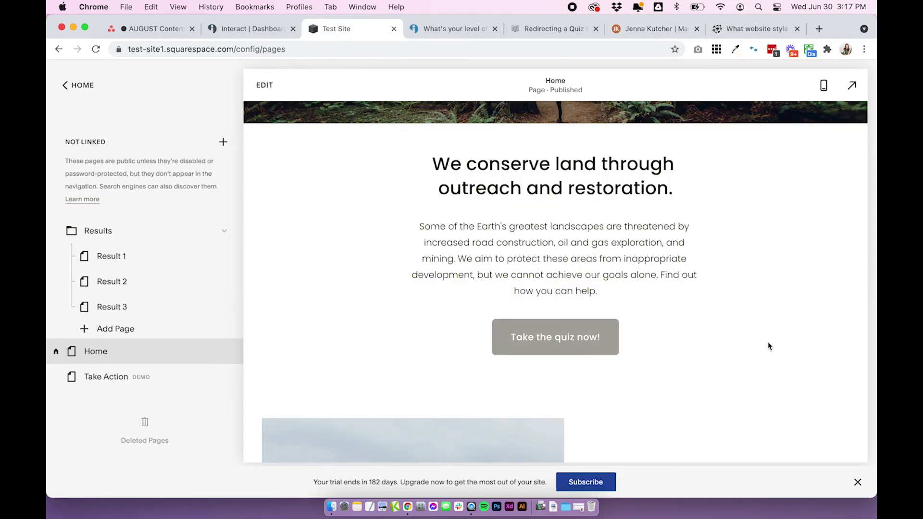